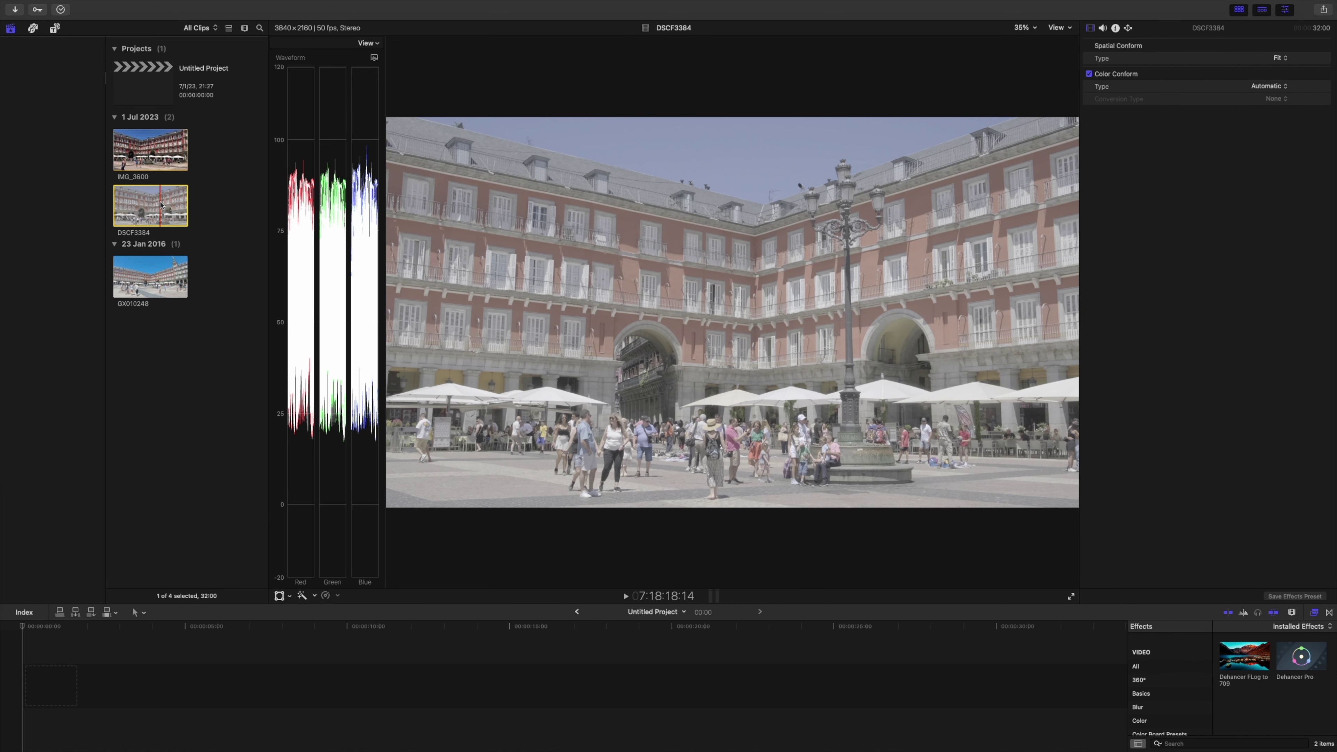
# Step: Add DSCF3384 to the timeline and apply Dehancer Pro to it, giving a Kodak Vision3 250D look
pyautogui.moveTo(161, 206); pyautogui.dragTo(57, 683)
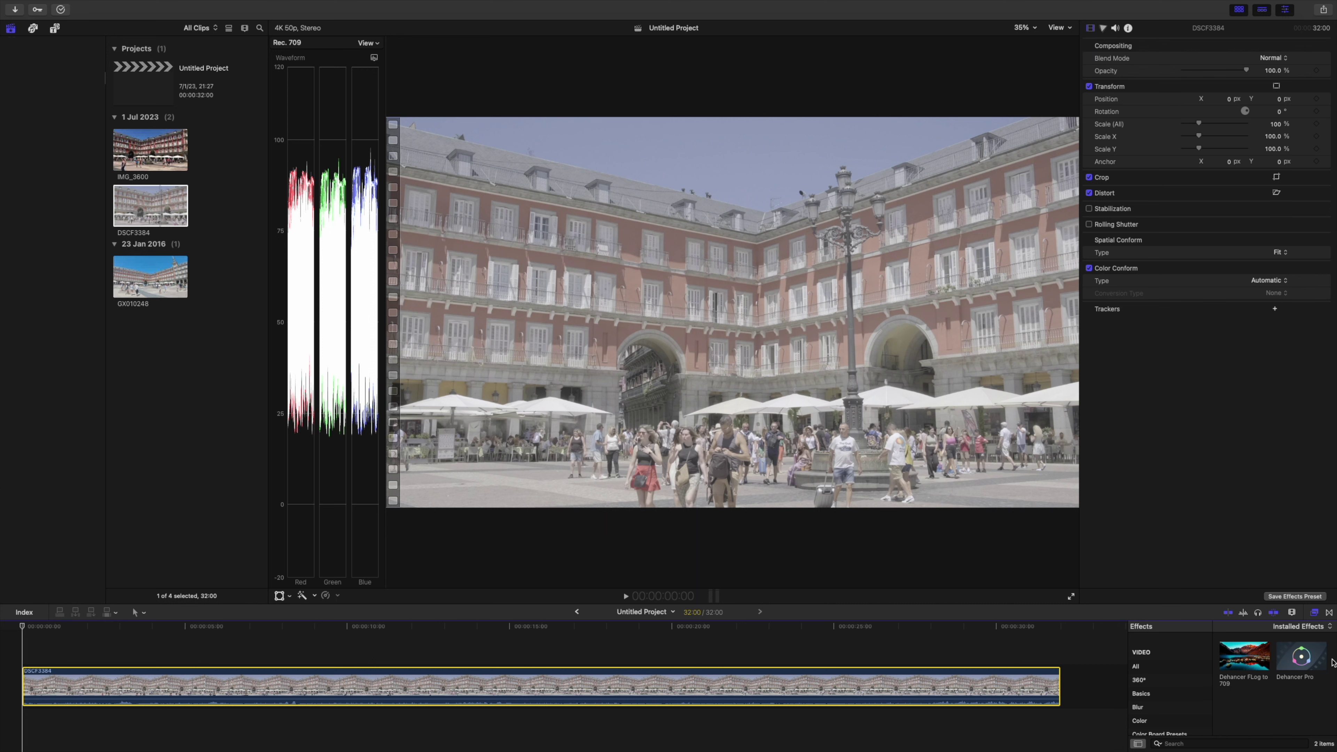
pyautogui.moveTo(1301, 656); pyautogui.dragTo(879, 689)
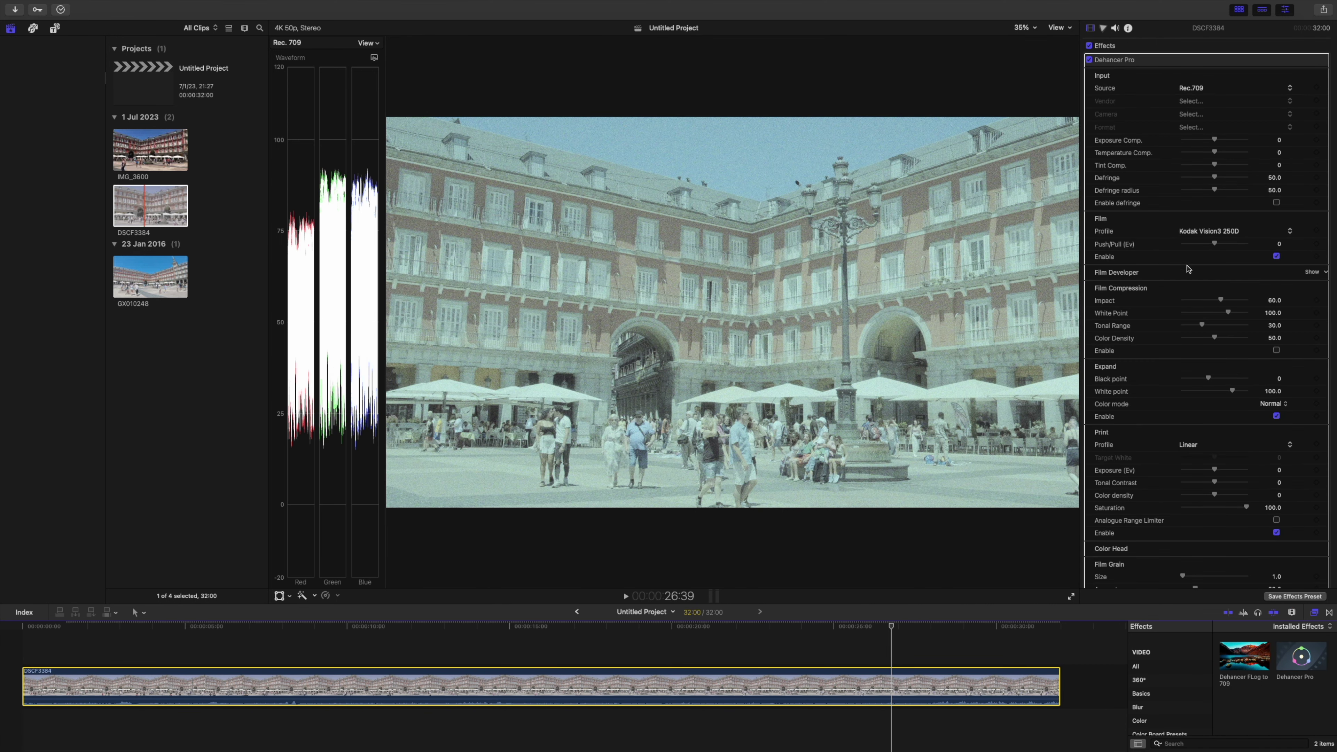
# Step: Set Dehancer Pro's input source to camera Fujifilm X-T3 with F-Log format
pyautogui.click(1196, 91)
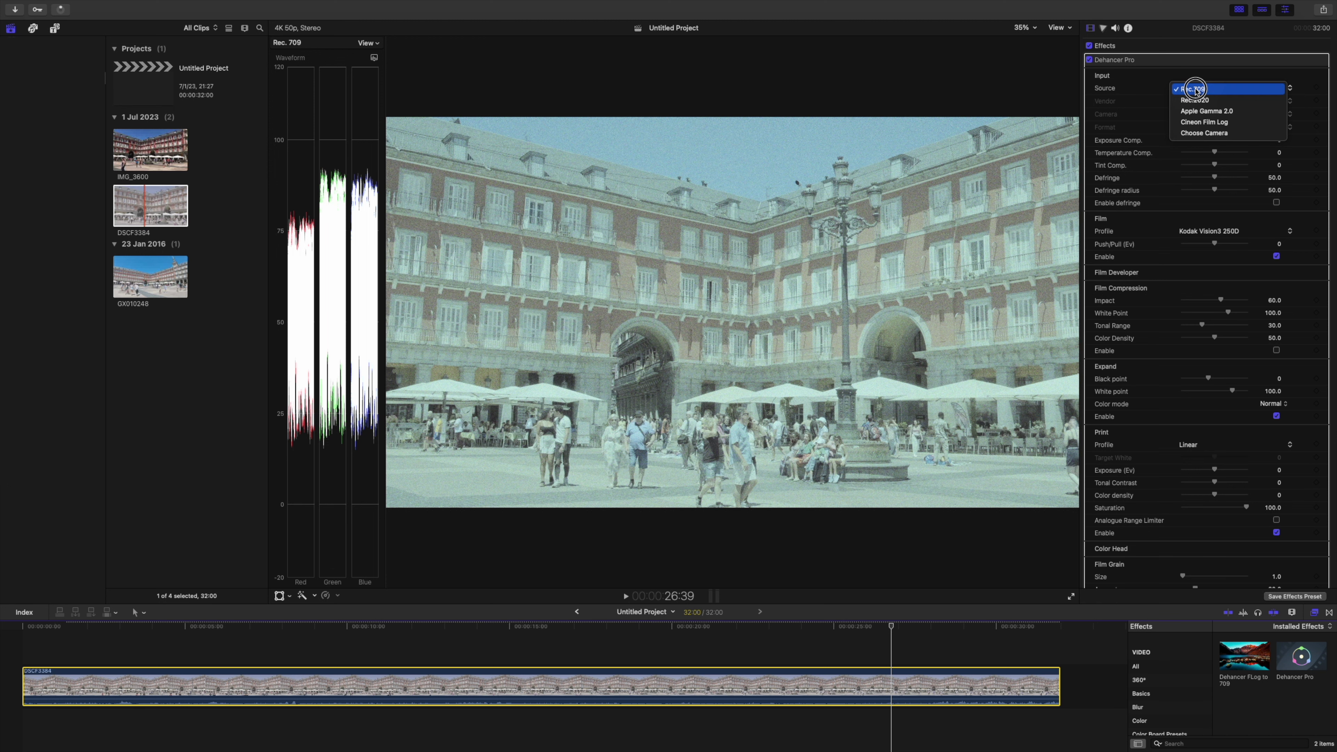
pyautogui.click(1201, 134)
pyautogui.click(1206, 102)
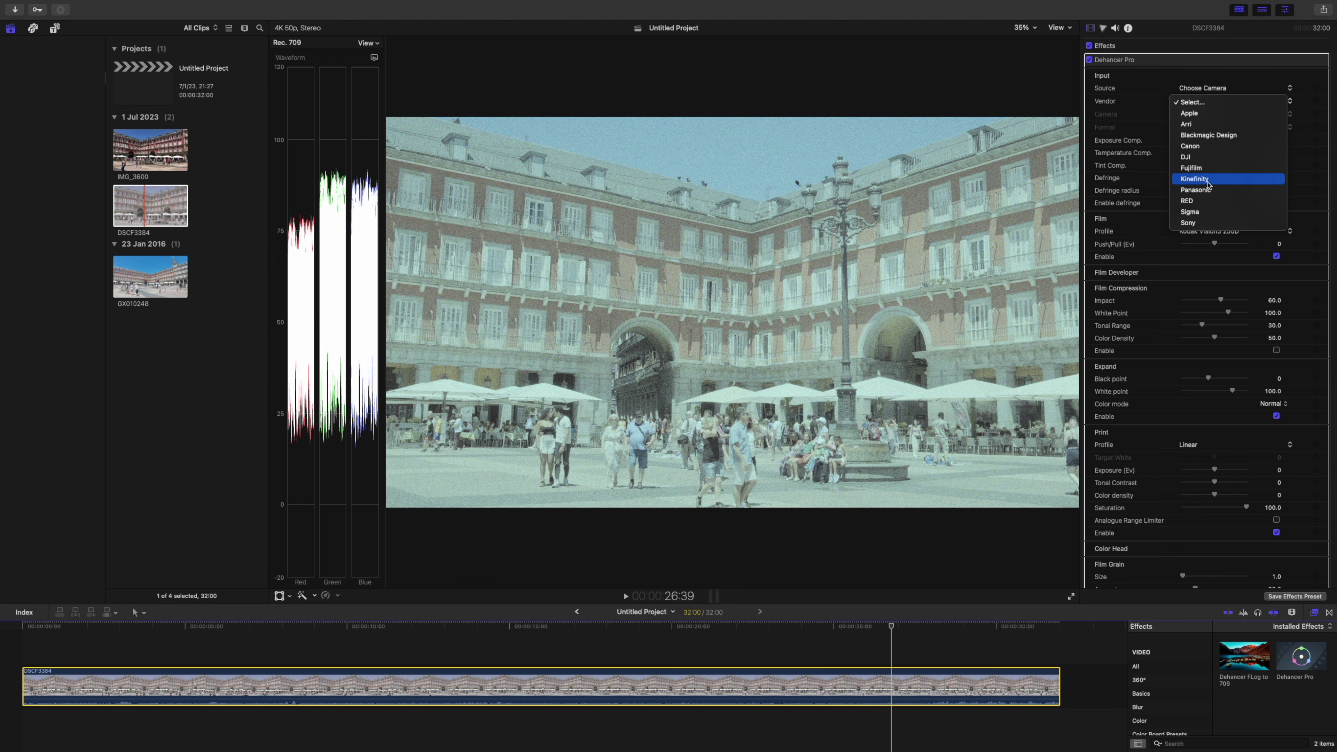
pyautogui.click(1205, 168)
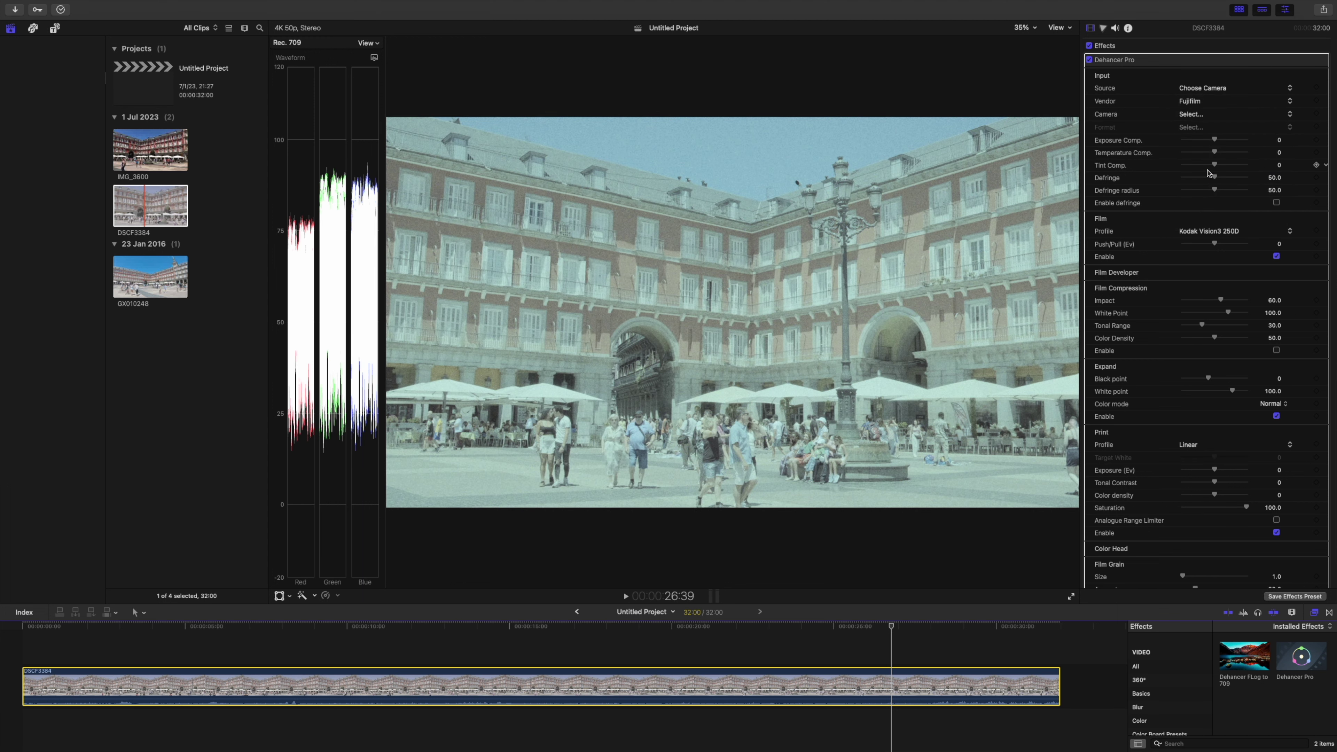
pyautogui.click(1204, 120)
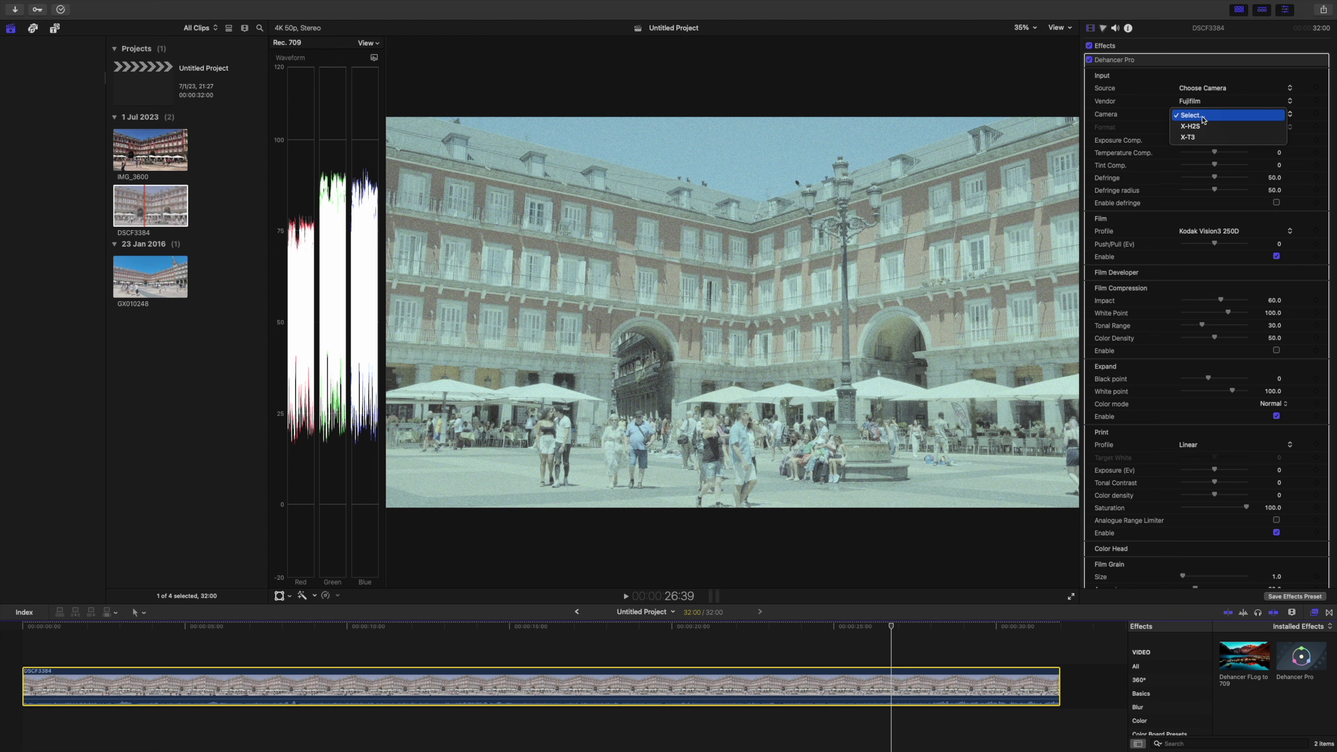
pyautogui.click(1204, 136)
pyautogui.click(1195, 128)
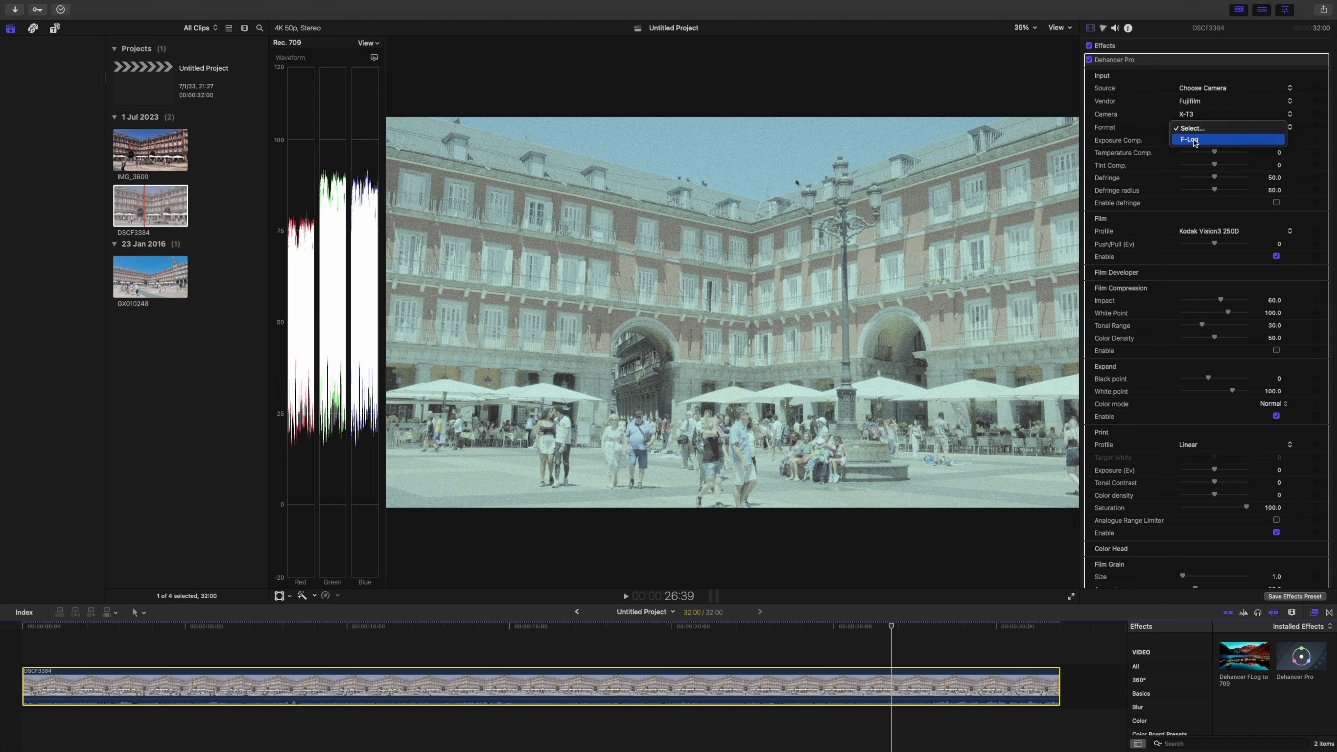
pyautogui.click(1195, 140)
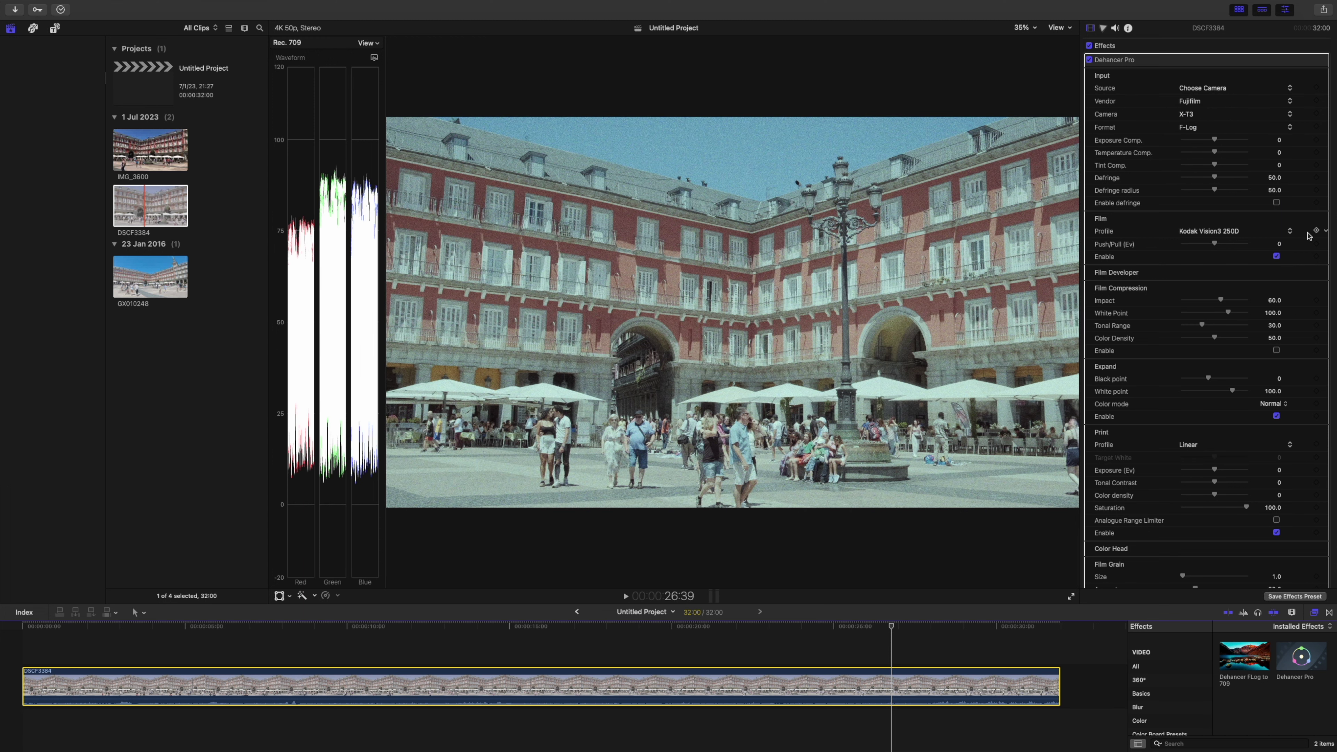
# Step: Switch off the Film, Expand and Print stages and leave Film Grain off
pyautogui.click(1278, 257)
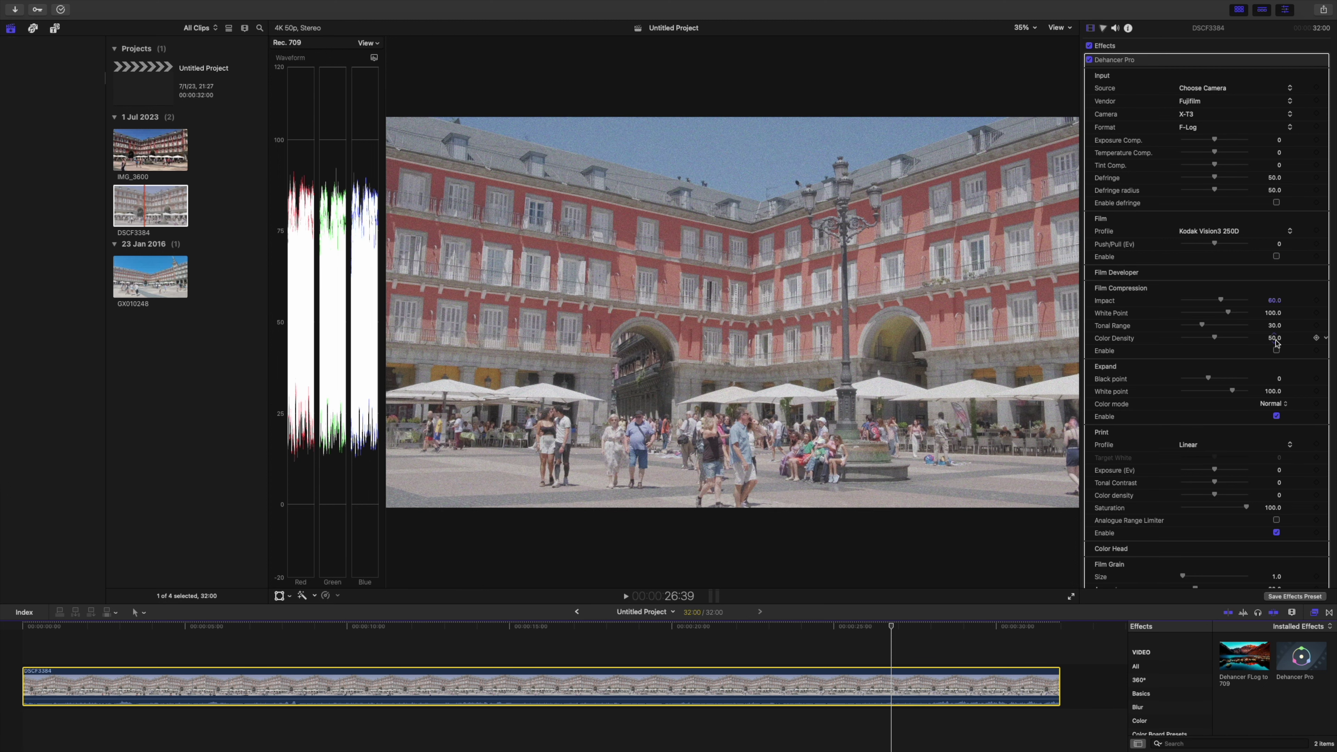
pyautogui.click(1276, 416)
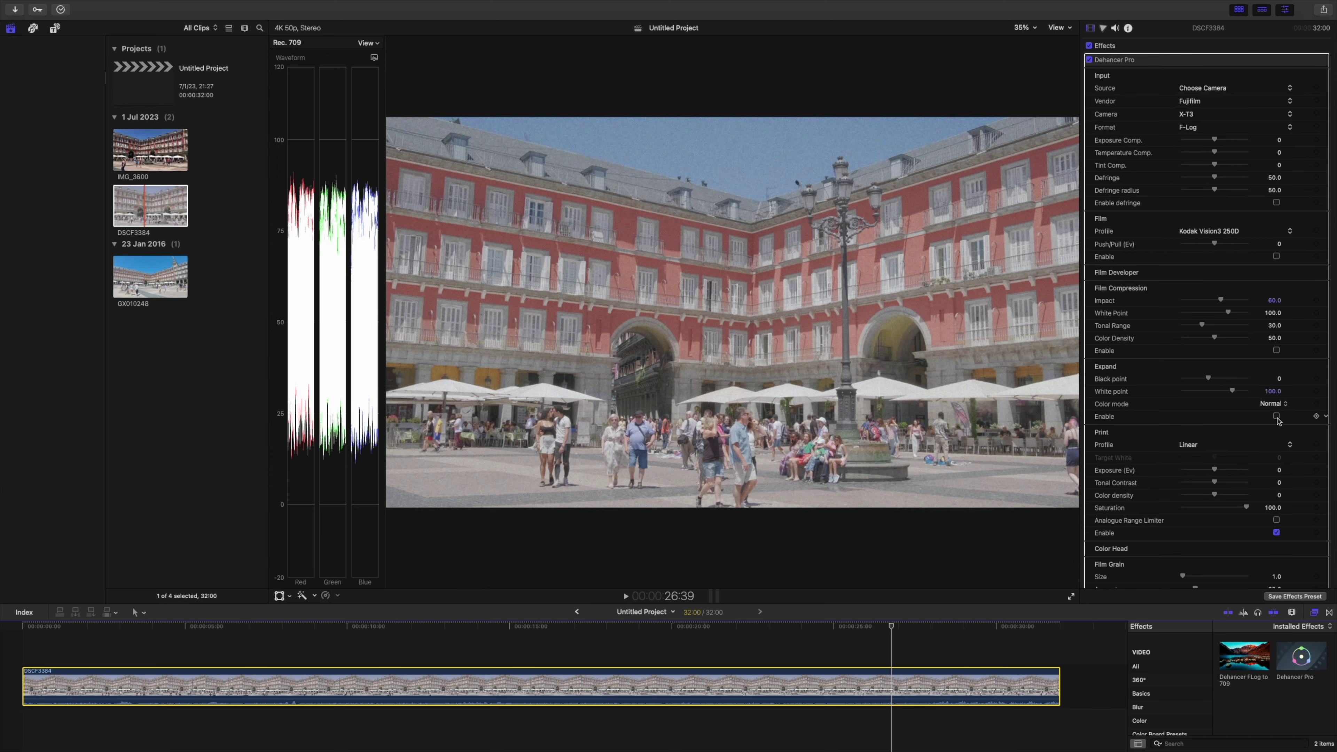
pyautogui.click(1276, 533)
pyautogui.scroll(-5, 1277, 535)
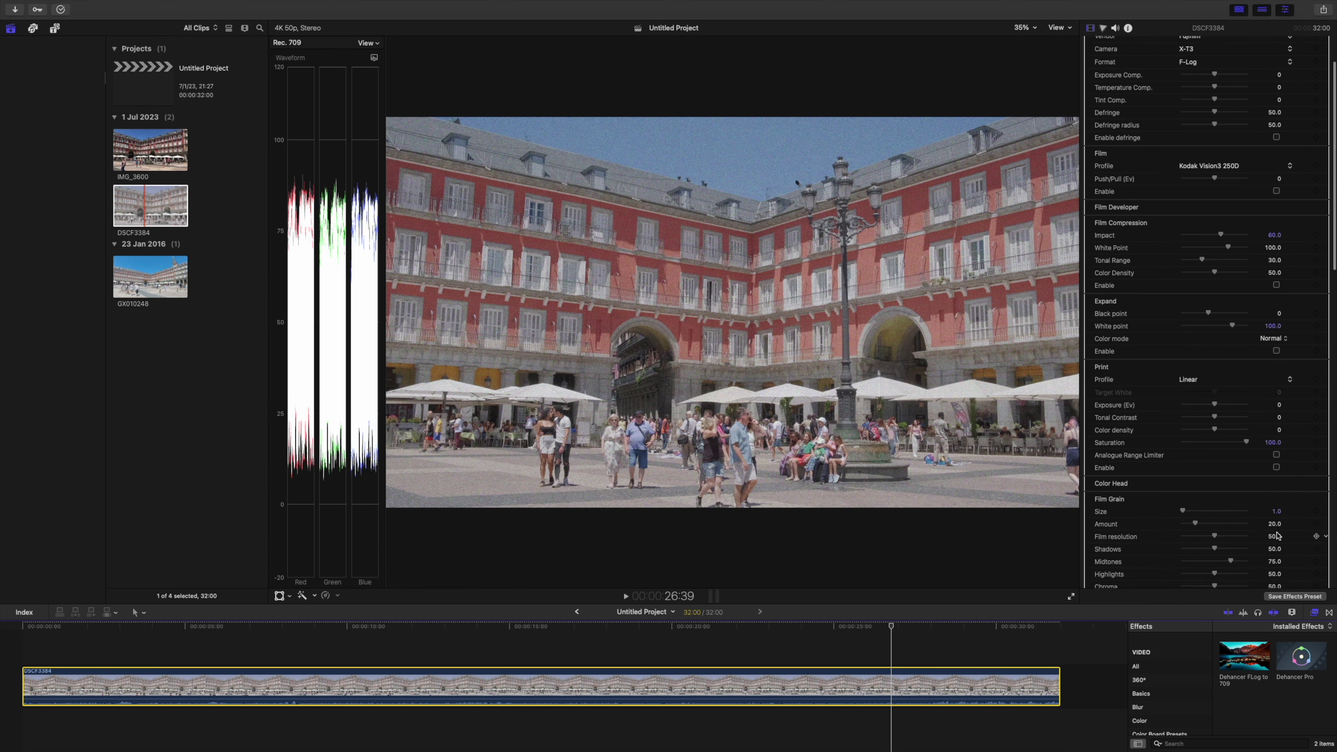
pyautogui.click(1276, 529)
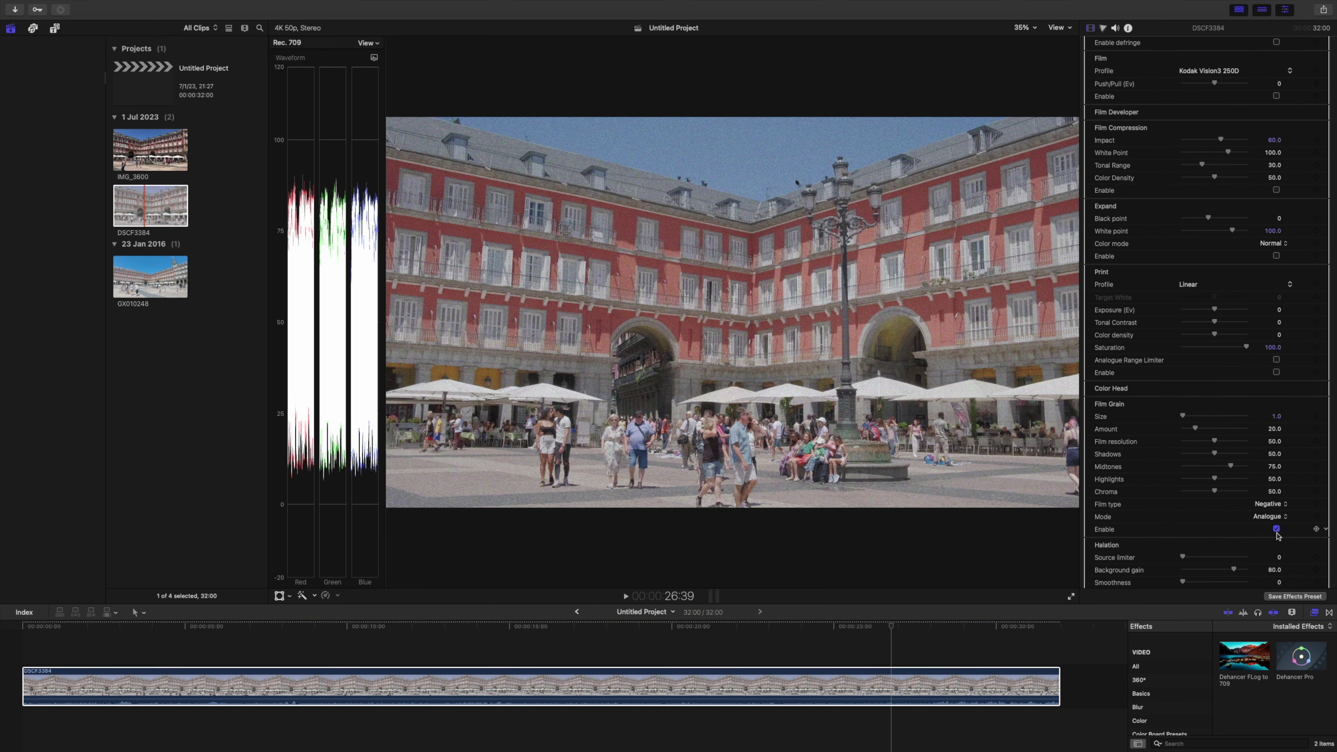
pyautogui.scroll(-1, 1278, 535)
pyautogui.click(1276, 493)
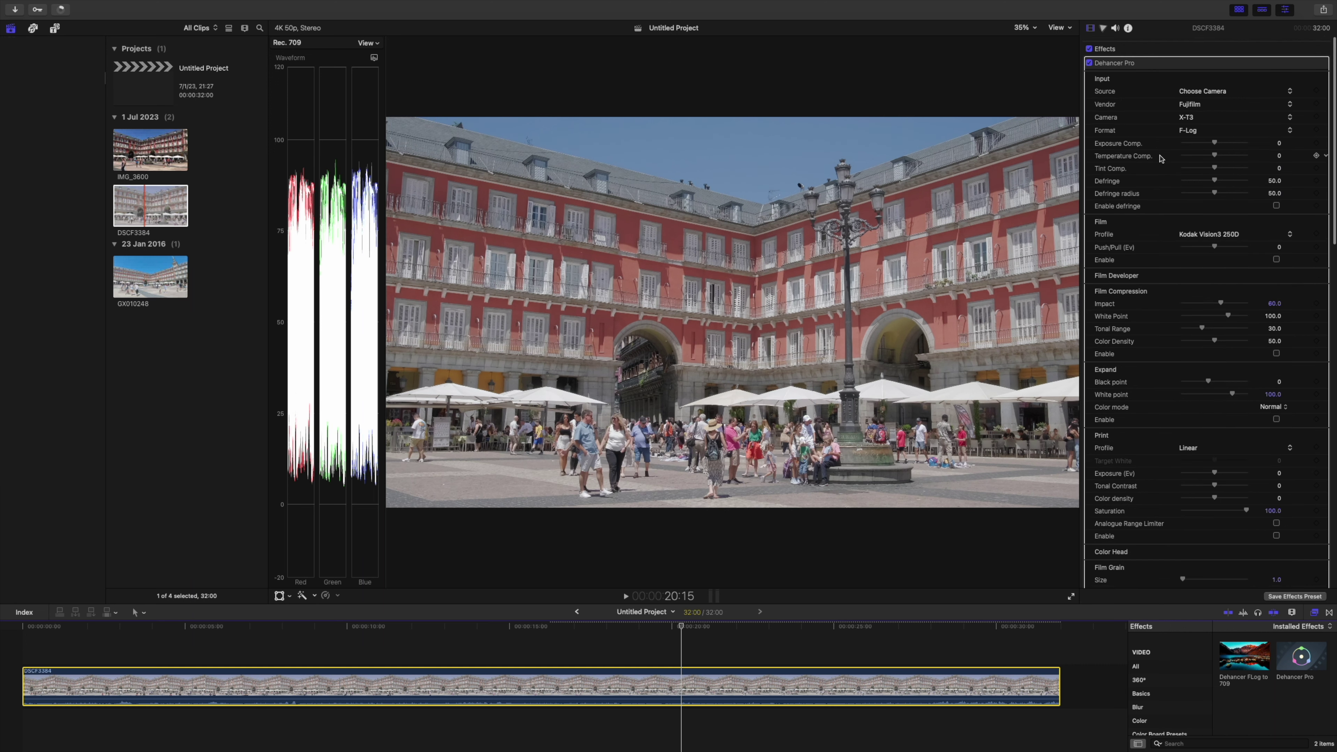
# Step: After a before/after check, enable Expand with black point 8.0 and white point 95.0
pyautogui.click(1088, 60)
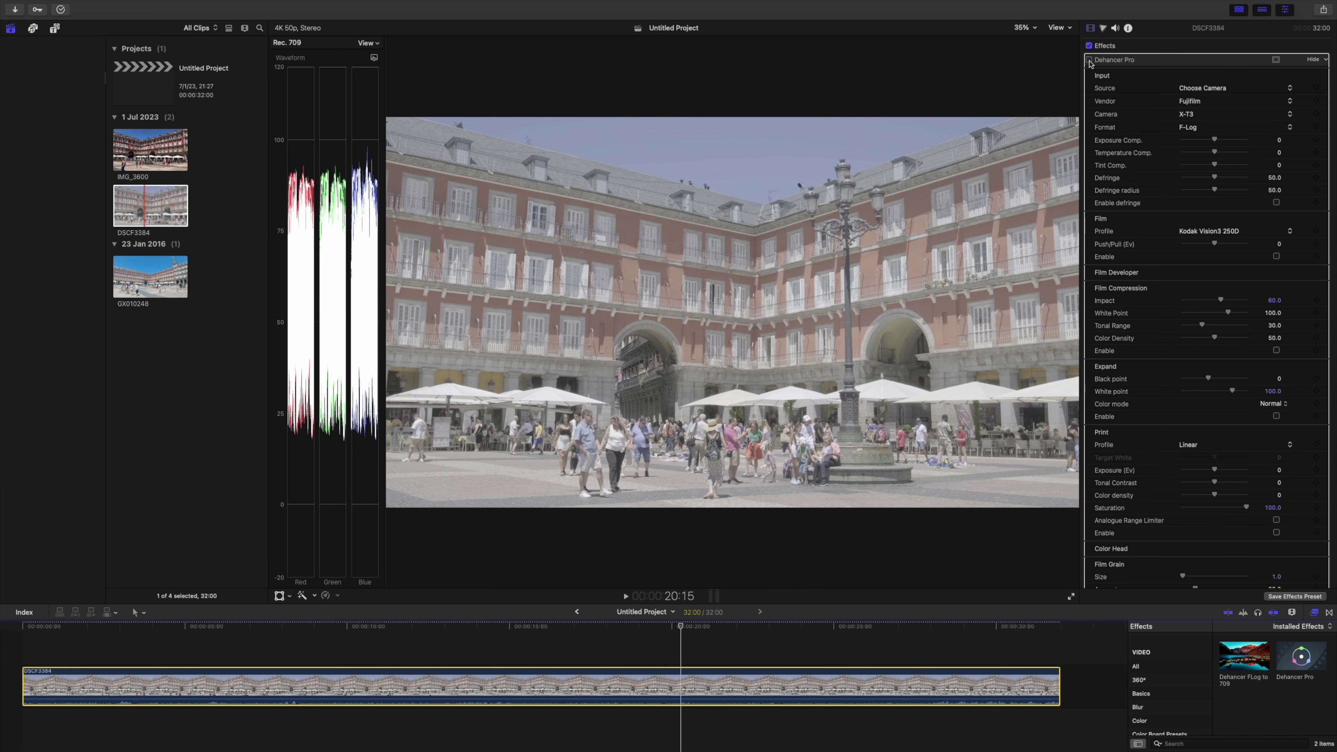
pyautogui.click(1088, 60)
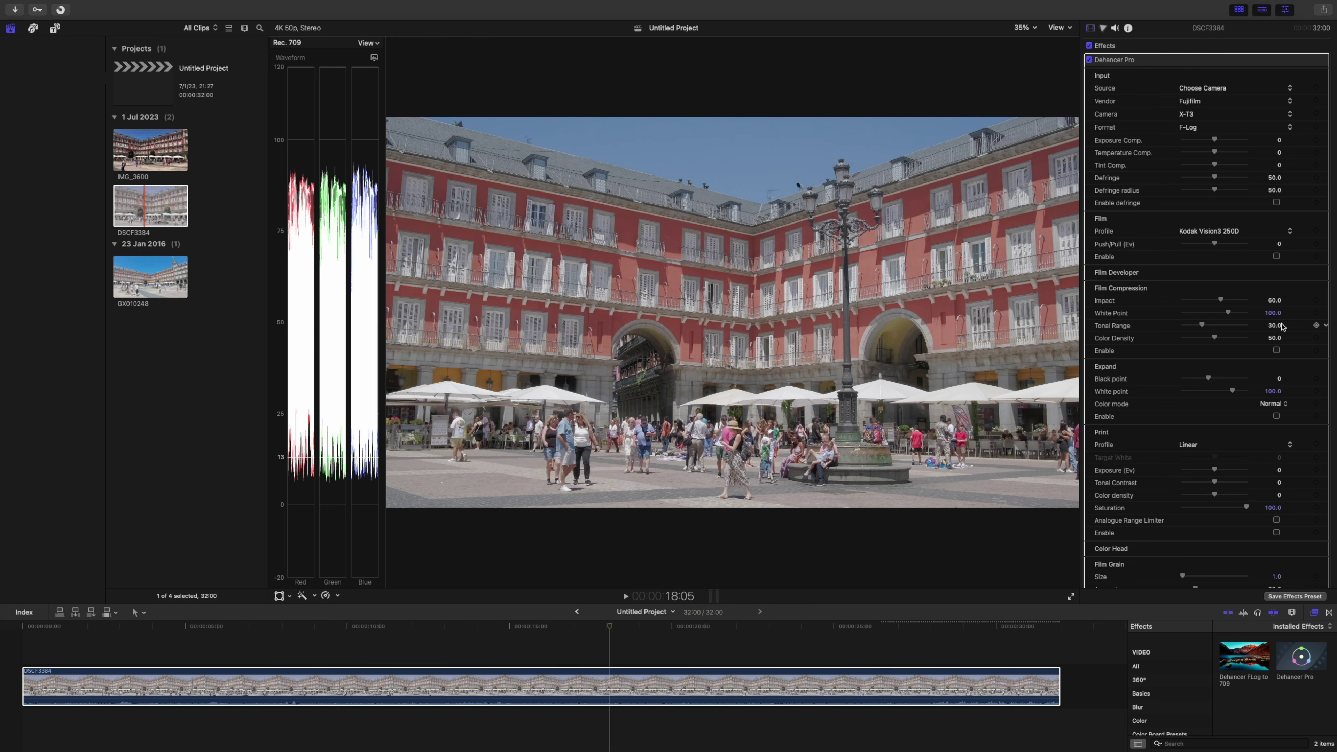
pyautogui.click(1275, 416)
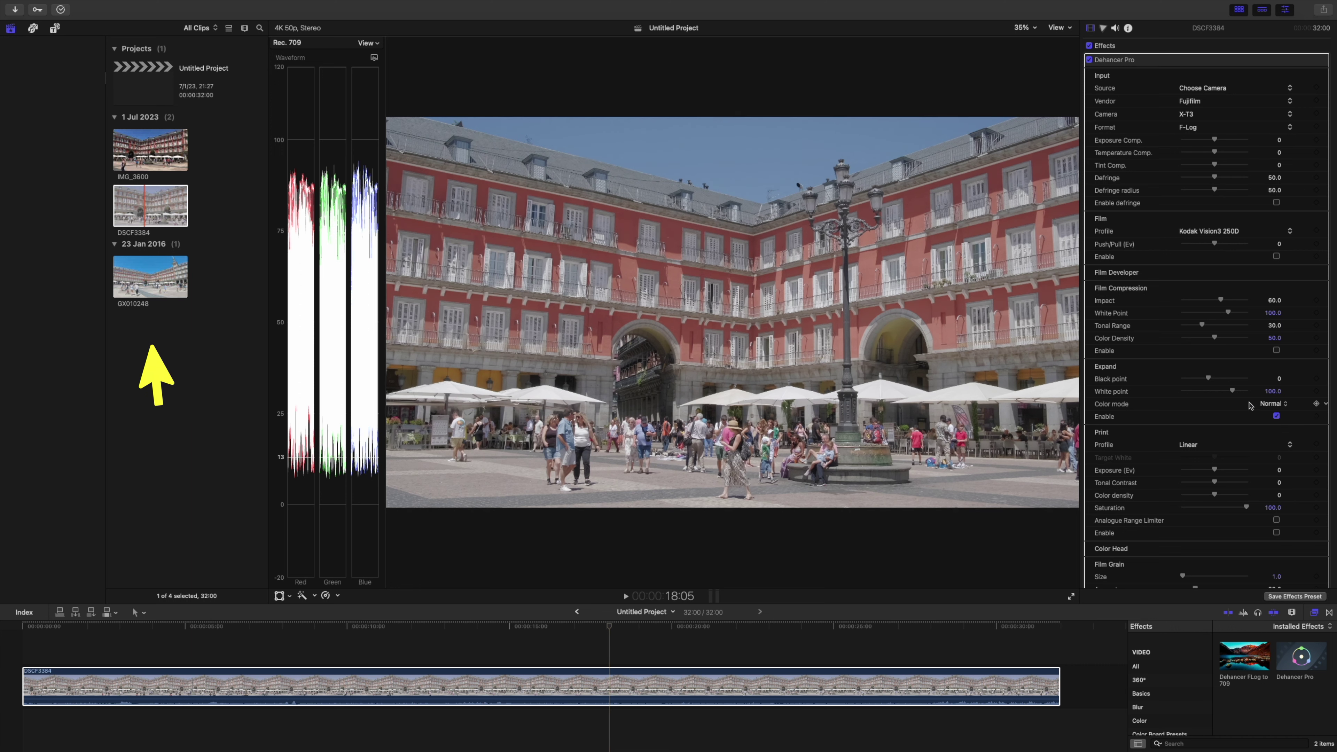
pyautogui.moveTo(1232, 393); pyautogui.dragTo(1217, 379)
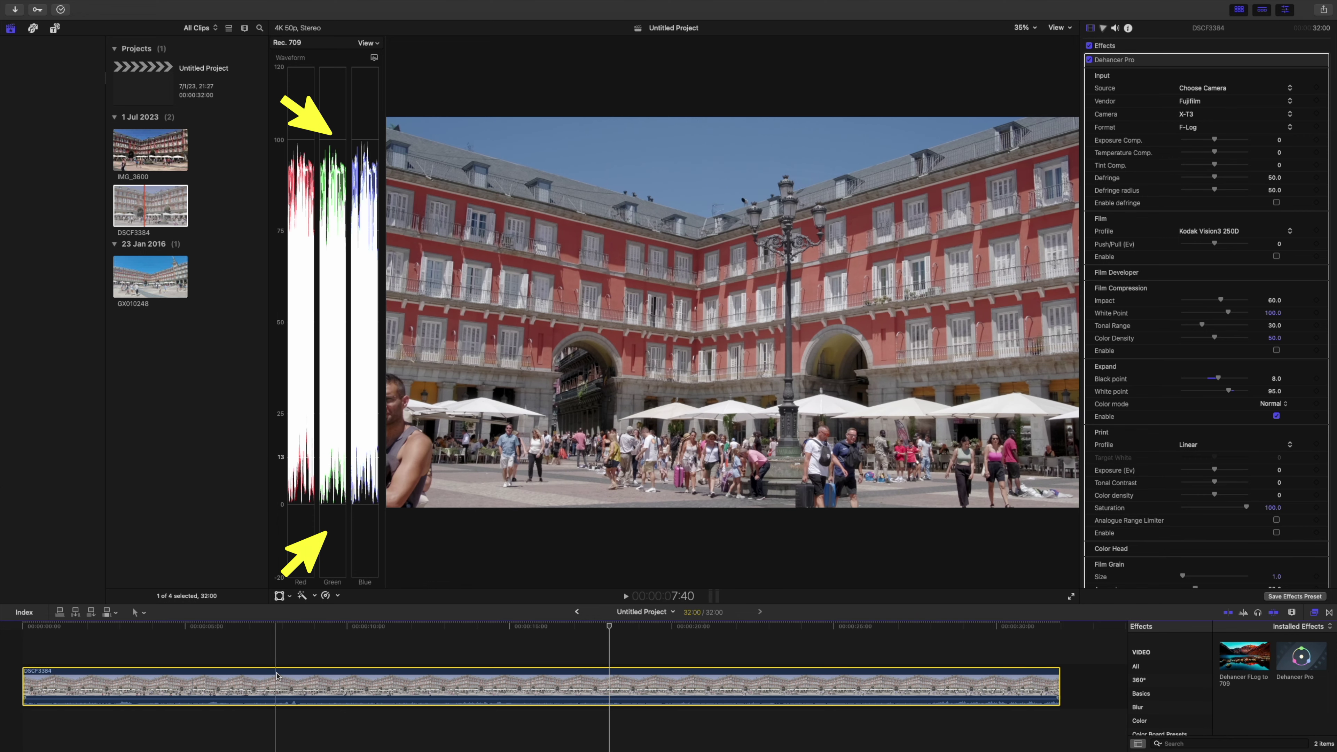
pyautogui.click(411, 628)
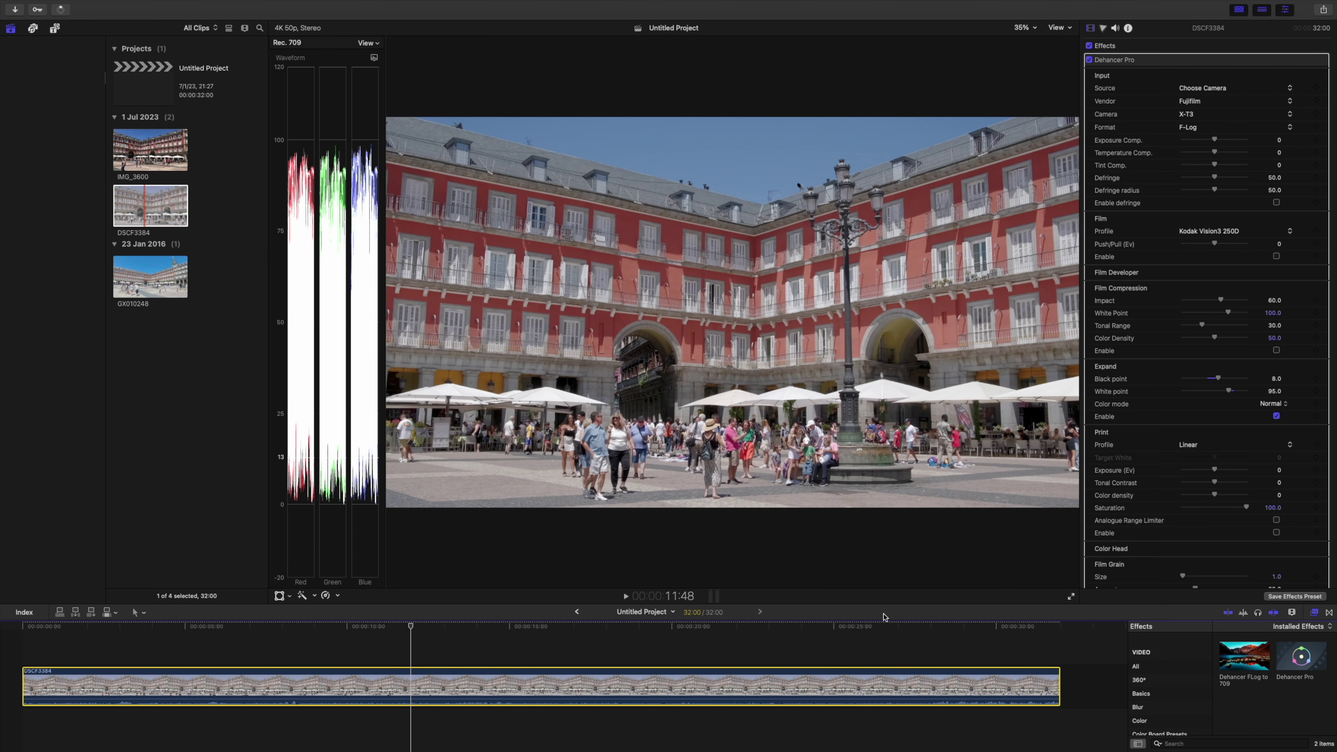
# Step: Re-enable the Film stage, keeping Kodak Vision3 250D as the film profile
pyautogui.click(1245, 232)
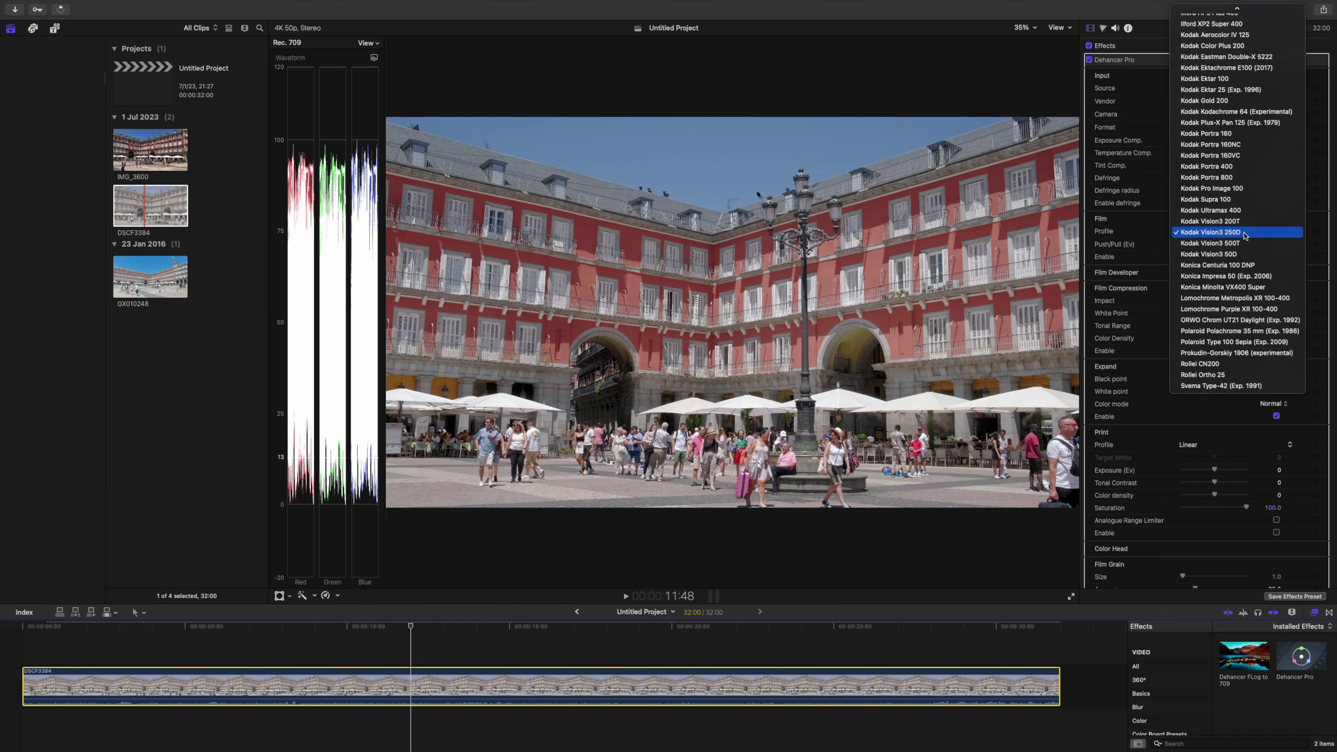
pyautogui.click(1244, 233)
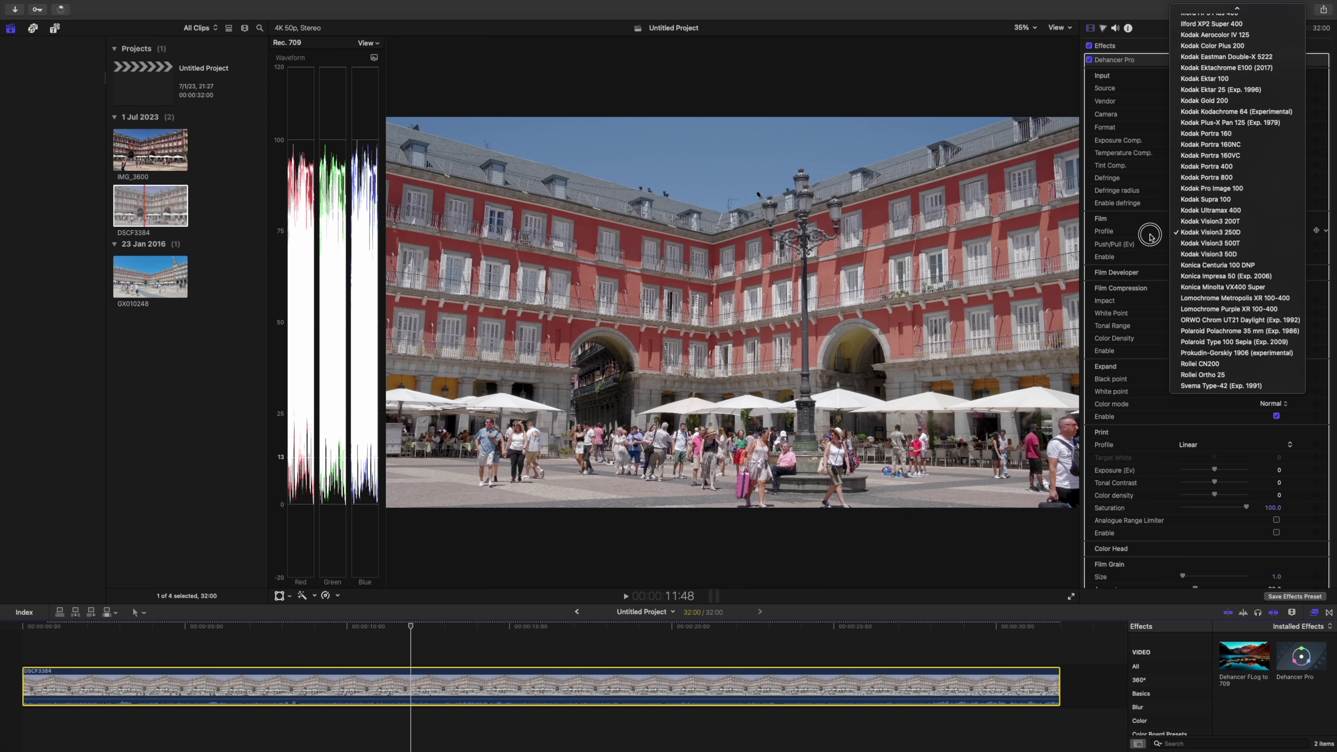
pyautogui.click(1276, 257)
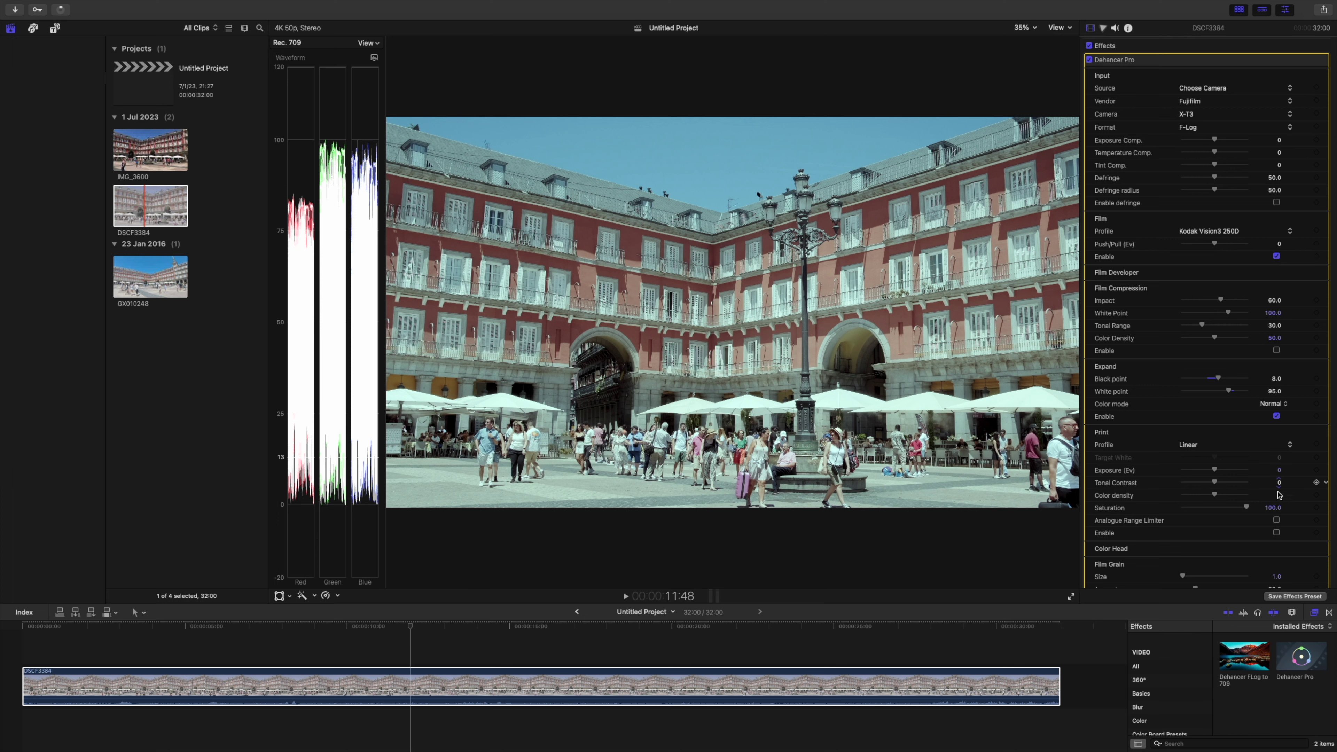
# Step: Enable Print with the analogue range limiter and Kodak 2383 Print Film profile
pyautogui.click(1277, 534)
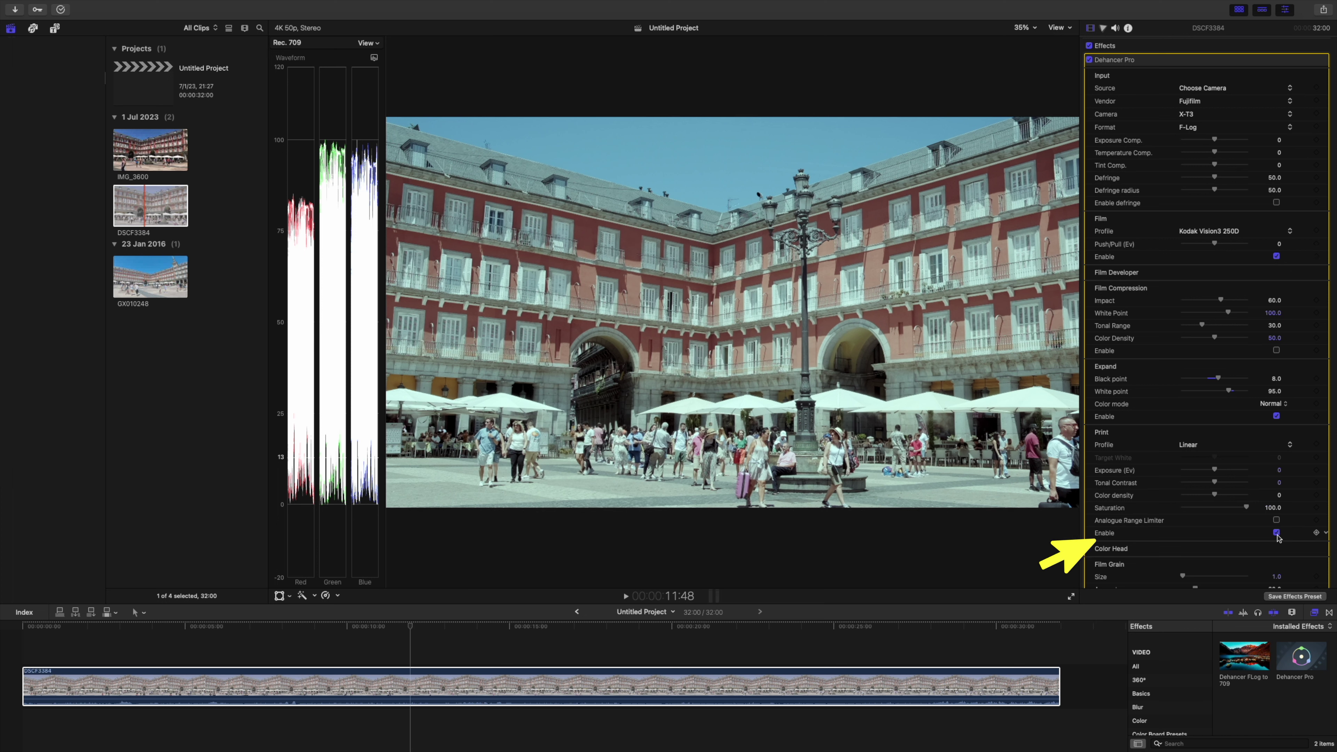
pyautogui.click(1275, 520)
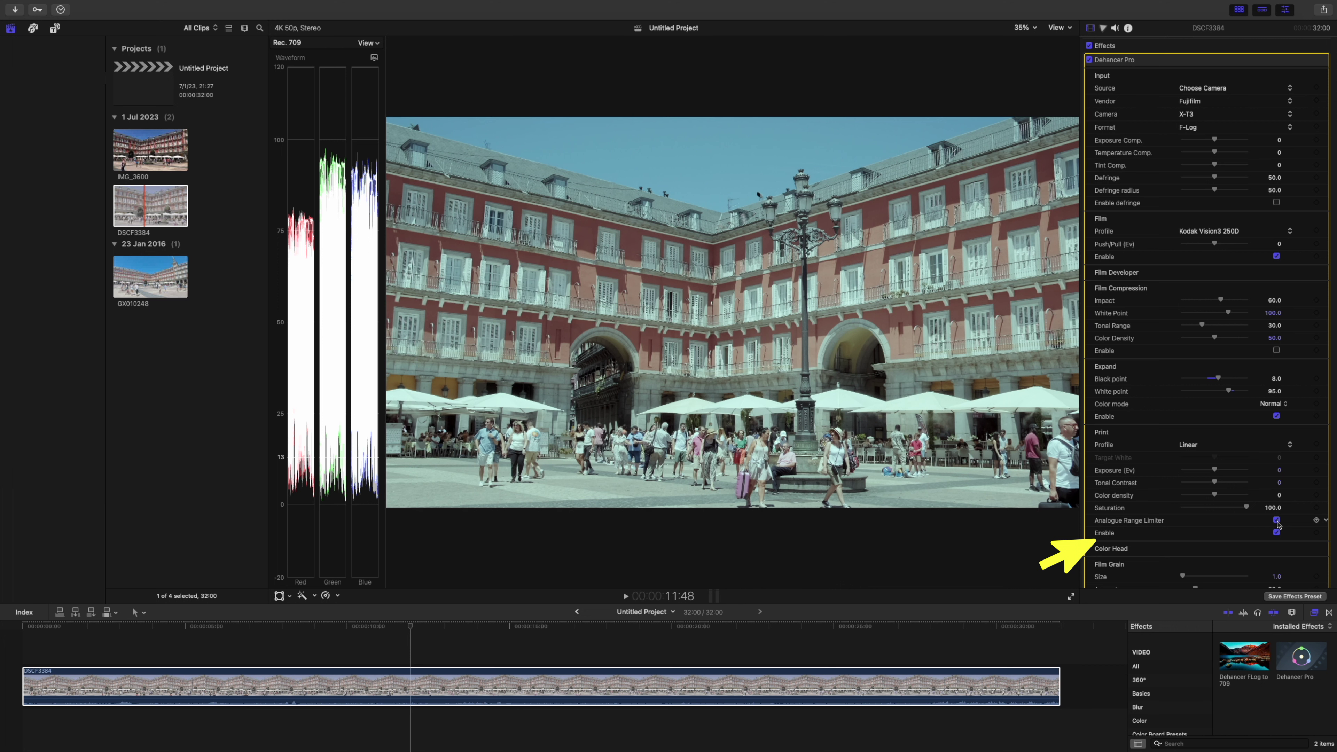
pyautogui.click(1249, 445)
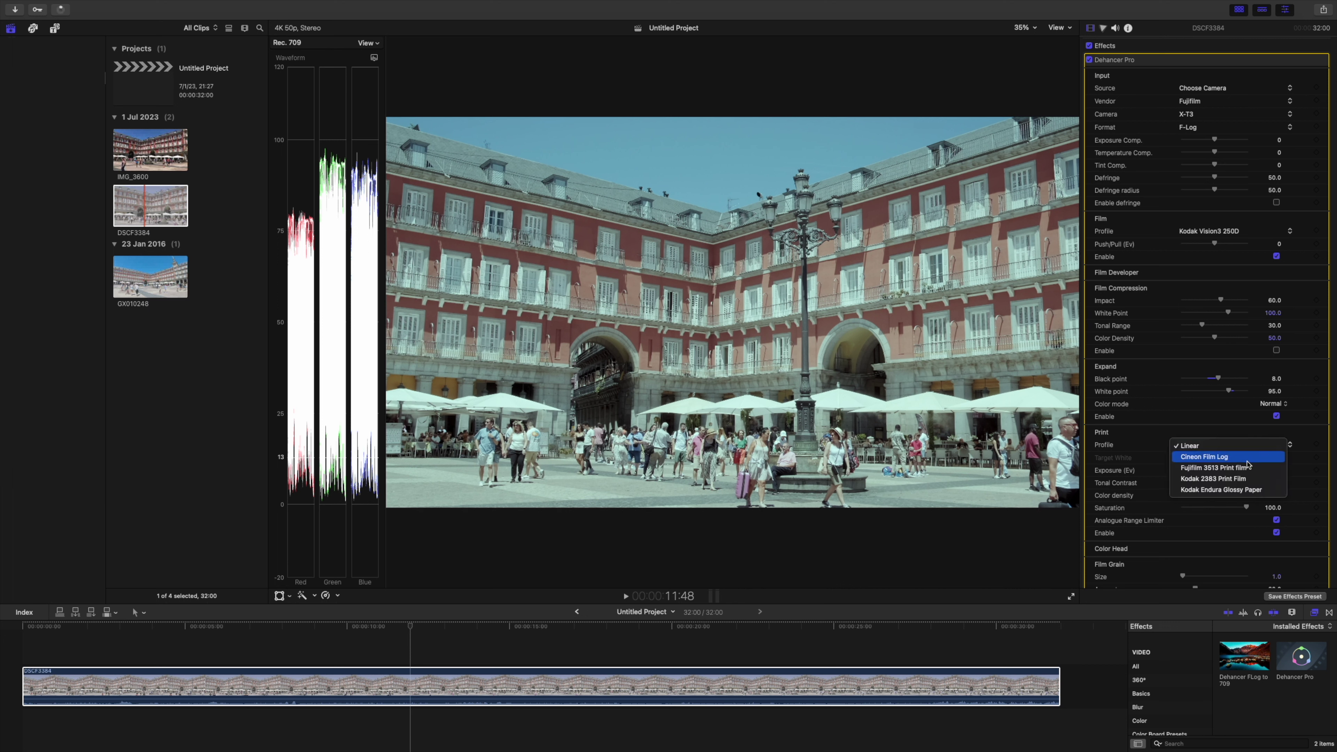
pyautogui.click(1245, 478)
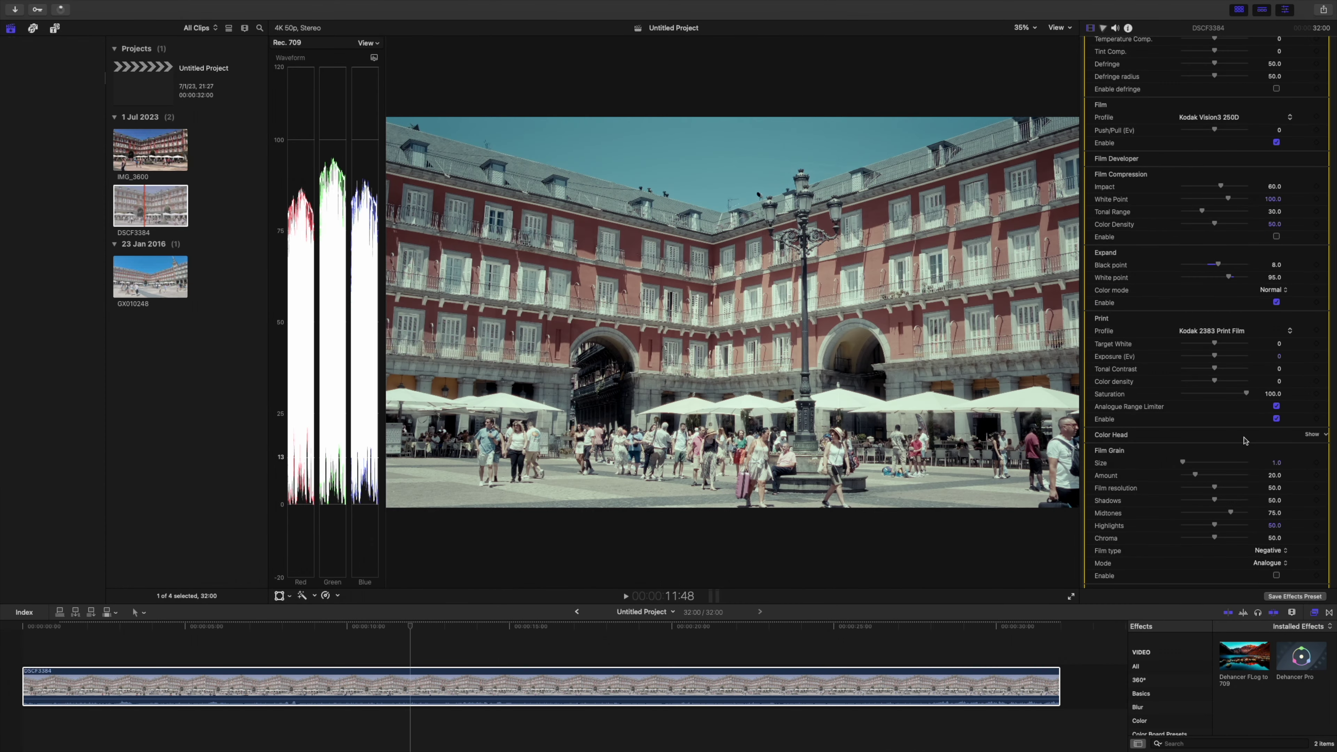
# Step: Raise print colour density to 40.0 and enable film compression with tonal range 49
pyautogui.scroll(-3, 1243, 440)
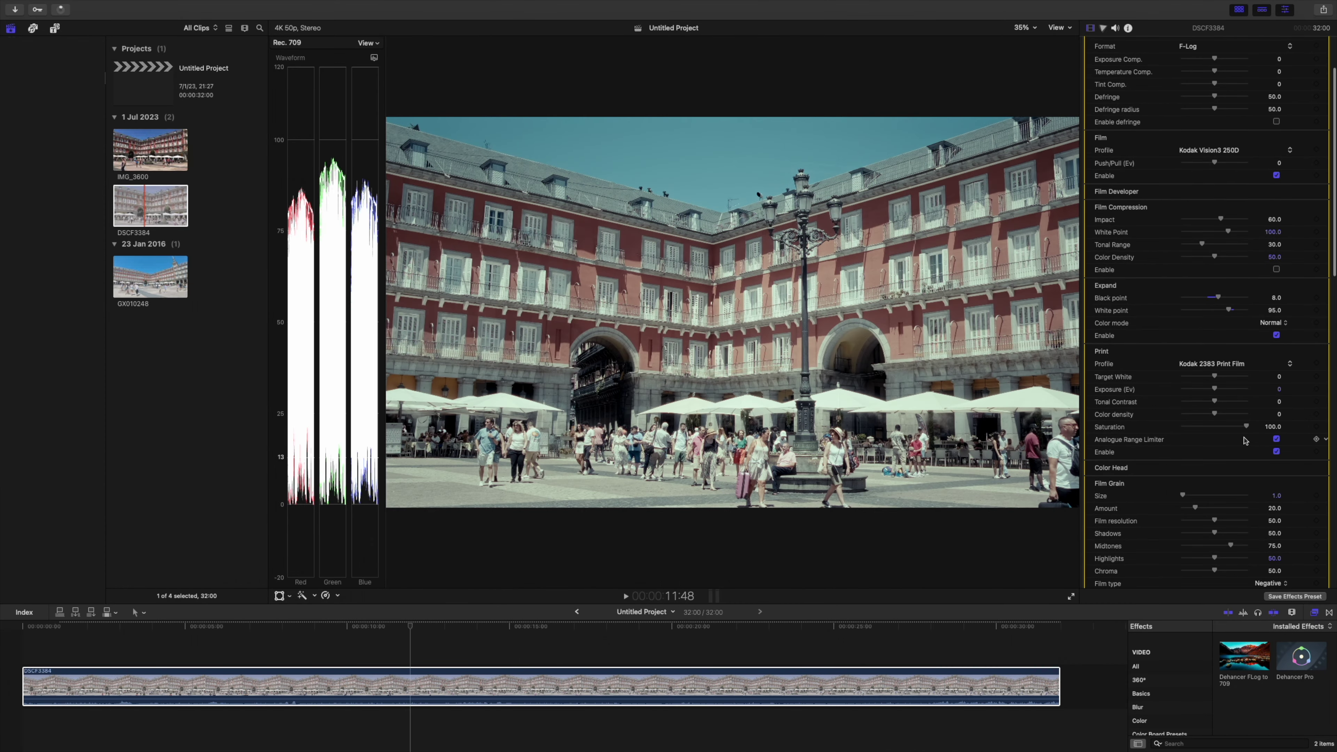
pyautogui.moveTo(1213, 415); pyautogui.dragTo(1228, 415)
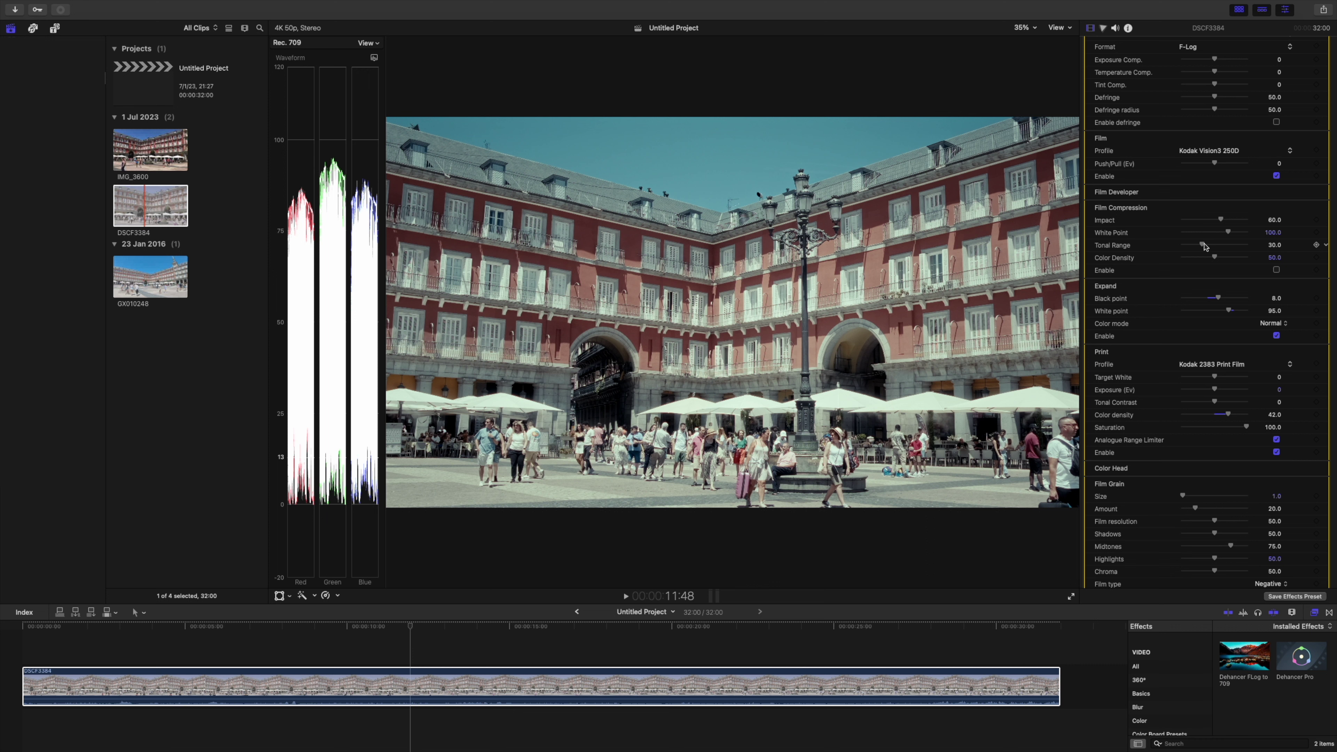
pyautogui.moveTo(1204, 245); pyautogui.dragTo(1214, 244)
pyautogui.click(1276, 270)
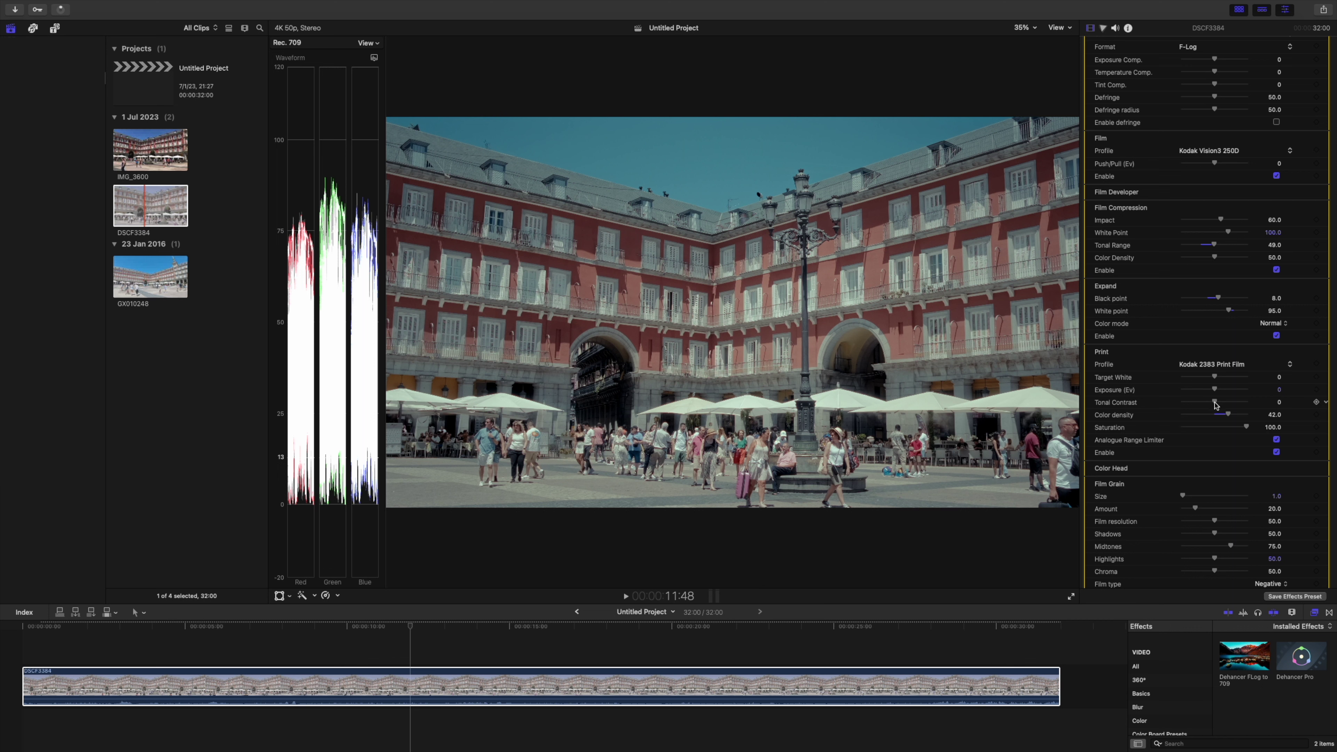
# Step: Set print contrast to -4.0, adjust print exposure, push/pull 0.53 and exposure comp 0.04
pyautogui.moveTo(1215, 404); pyautogui.dragTo(1213, 403)
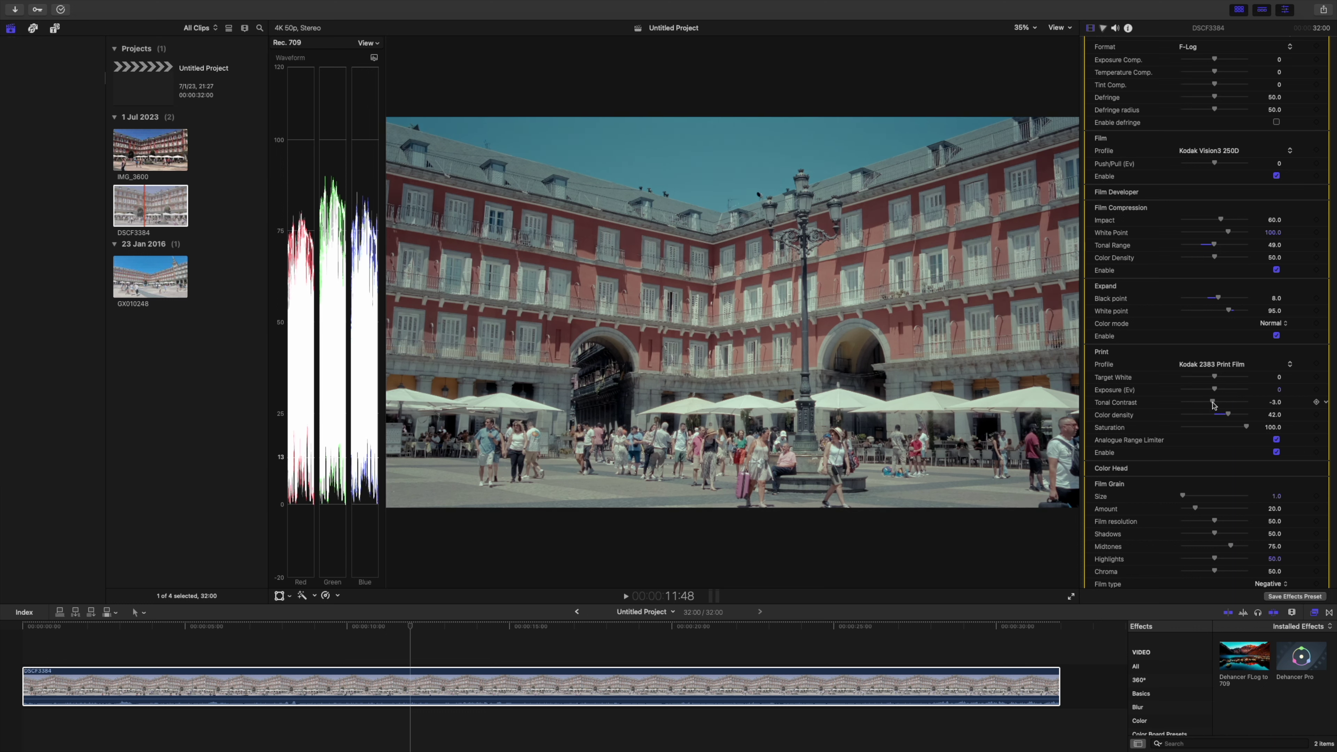
pyautogui.click(1213, 403)
pyautogui.moveTo(1220, 389); pyautogui.dragTo(1217, 390)
pyautogui.moveTo(1213, 163)
pyautogui.mouseDown()
pyautogui.moveTo(1193, 164)
pyautogui.moveTo(1239, 166)
pyautogui.moveTo(1205, 166)
pyautogui.moveTo(1224, 168)
pyautogui.mouseUp()
pyautogui.scroll(3, 1224, 168)
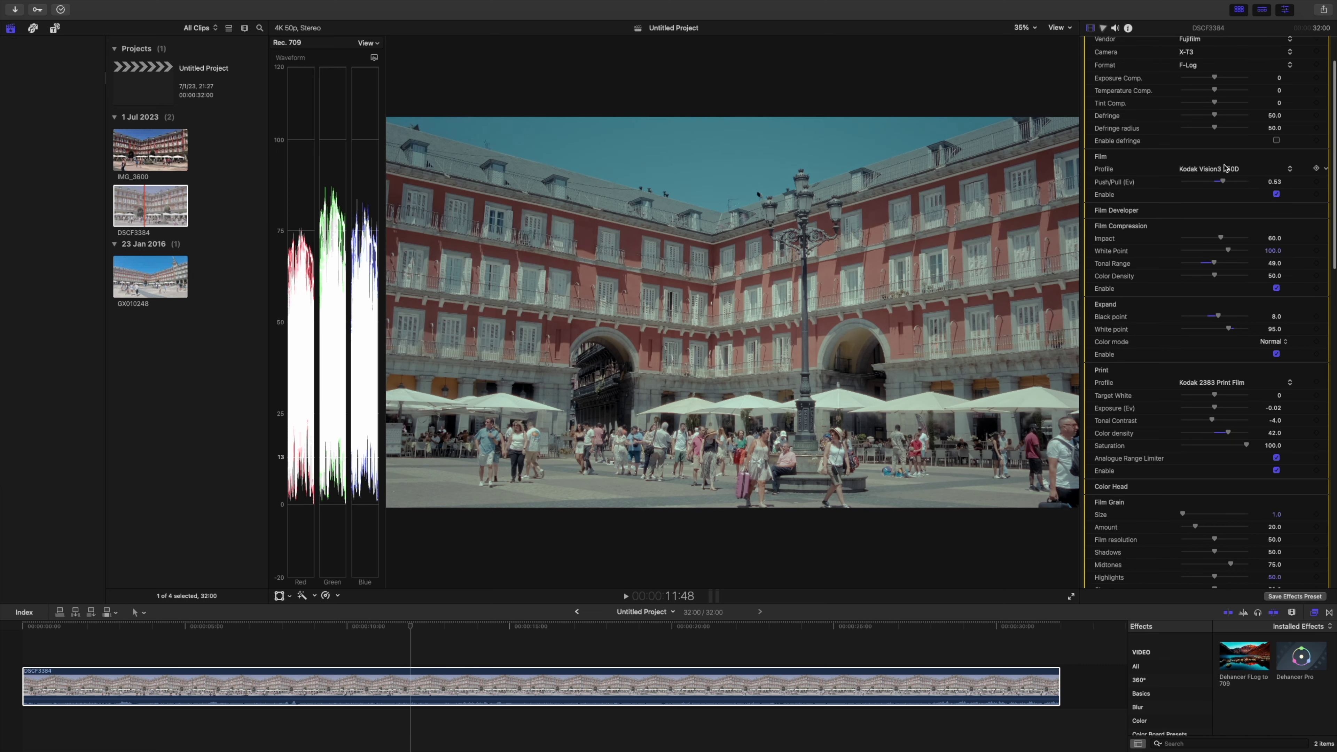
pyautogui.scroll(1, 1224, 167)
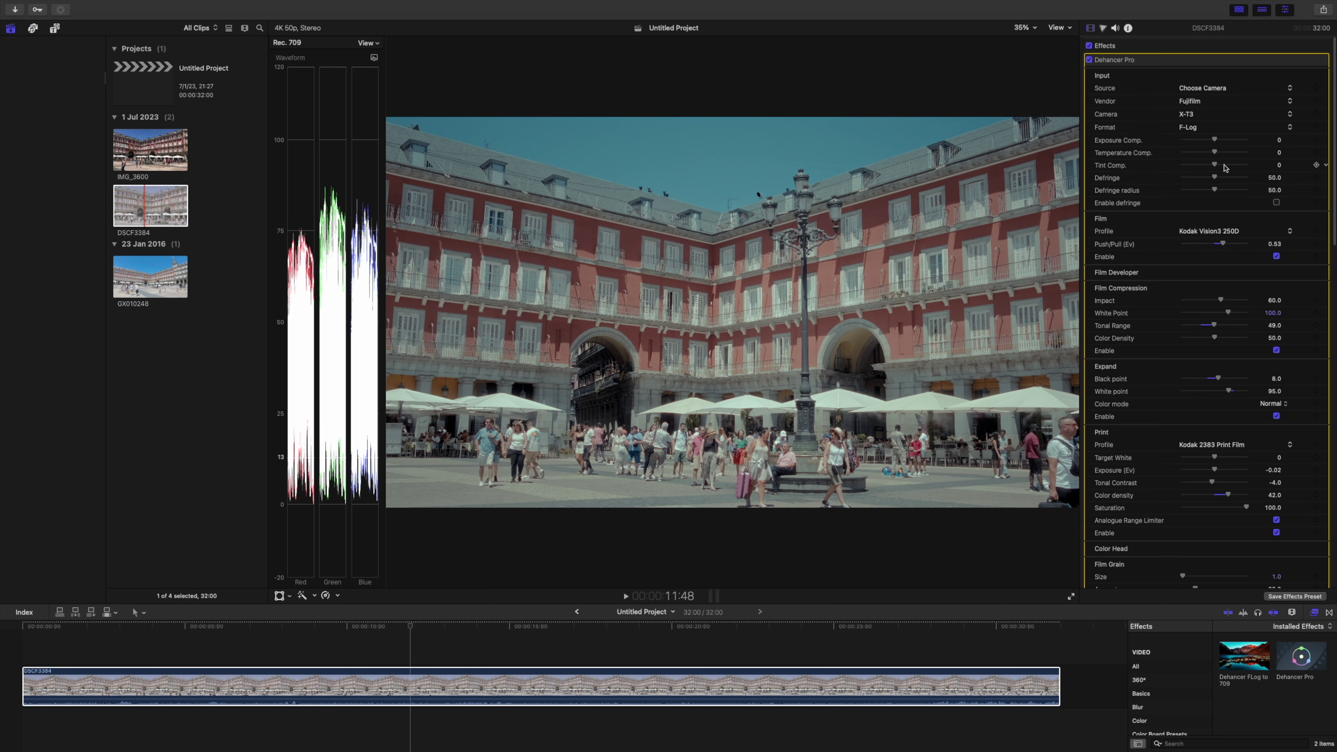
pyautogui.moveTo(1216, 144); pyautogui.dragTo(1216, 144)
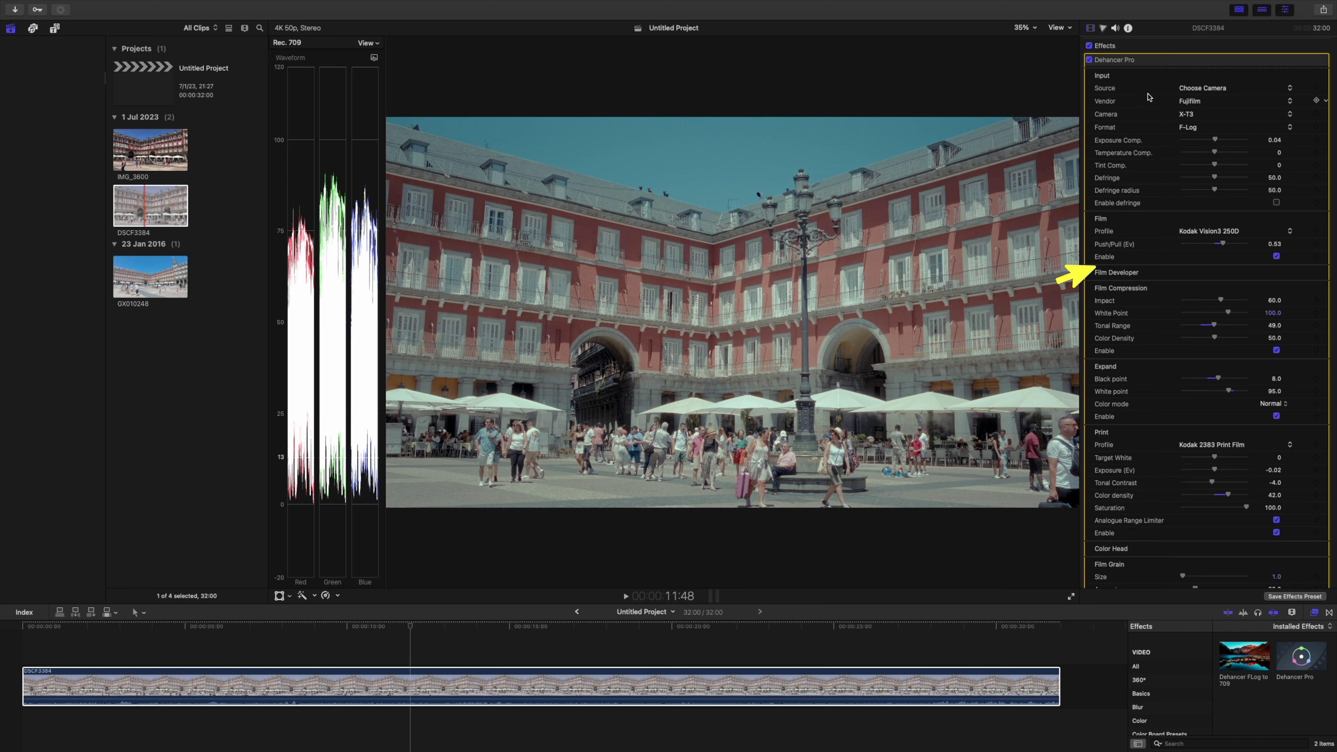
# Step: After comparing, lower film compression white point to 89 and Expand white point to 91
pyautogui.click(1089, 60)
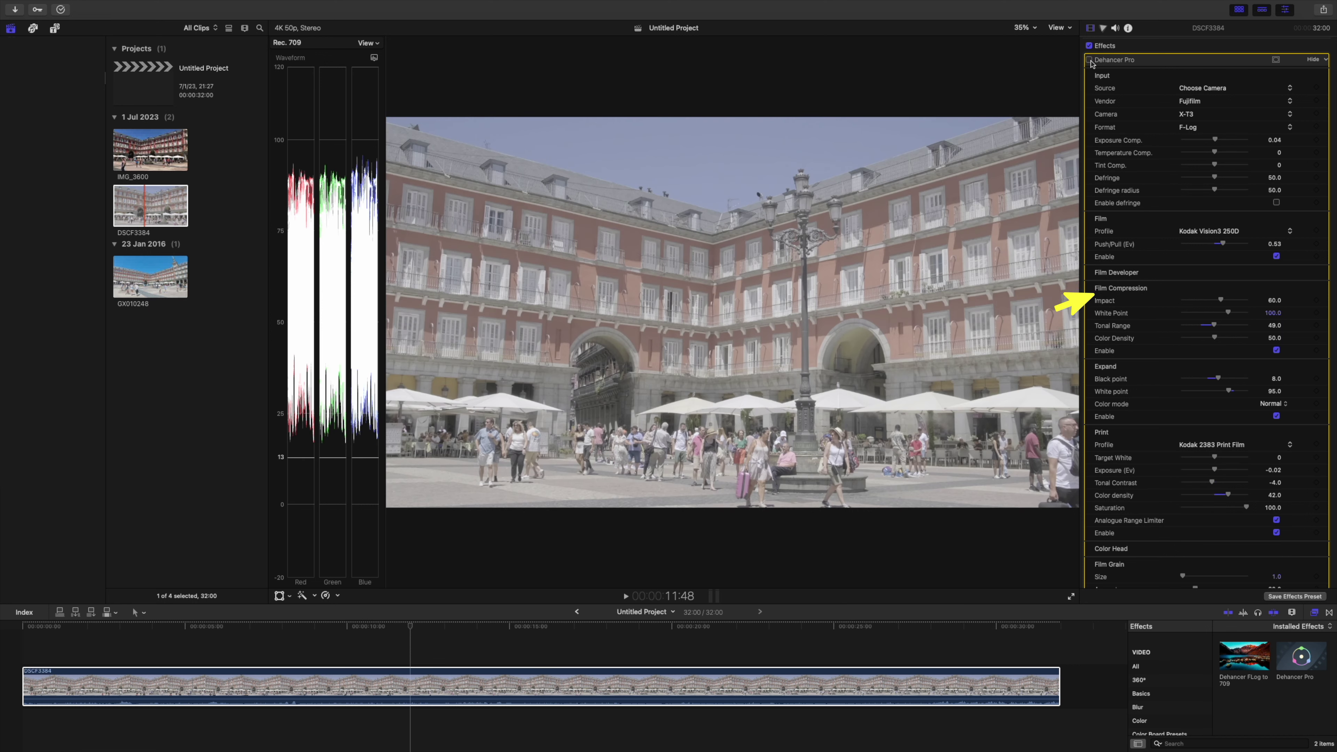
pyautogui.click(1089, 60)
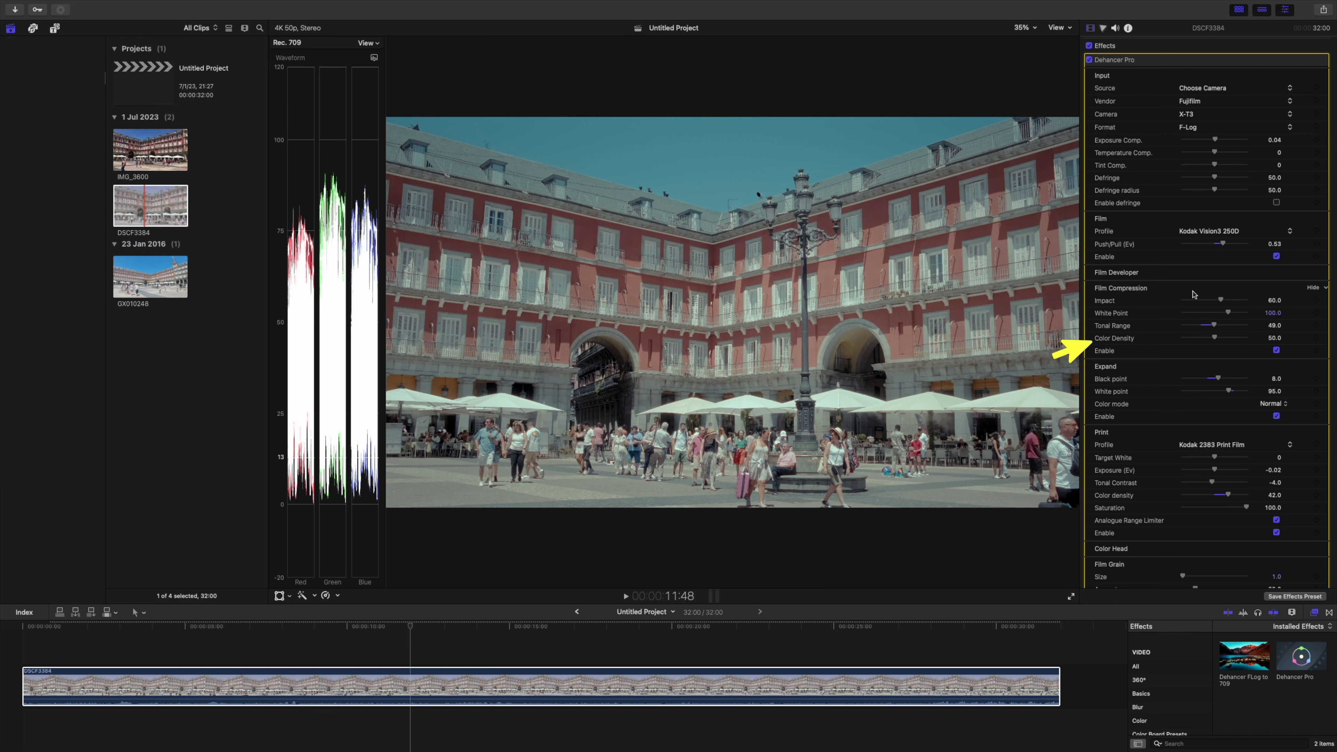
pyautogui.moveTo(1221, 302); pyautogui.dragTo(1216, 314)
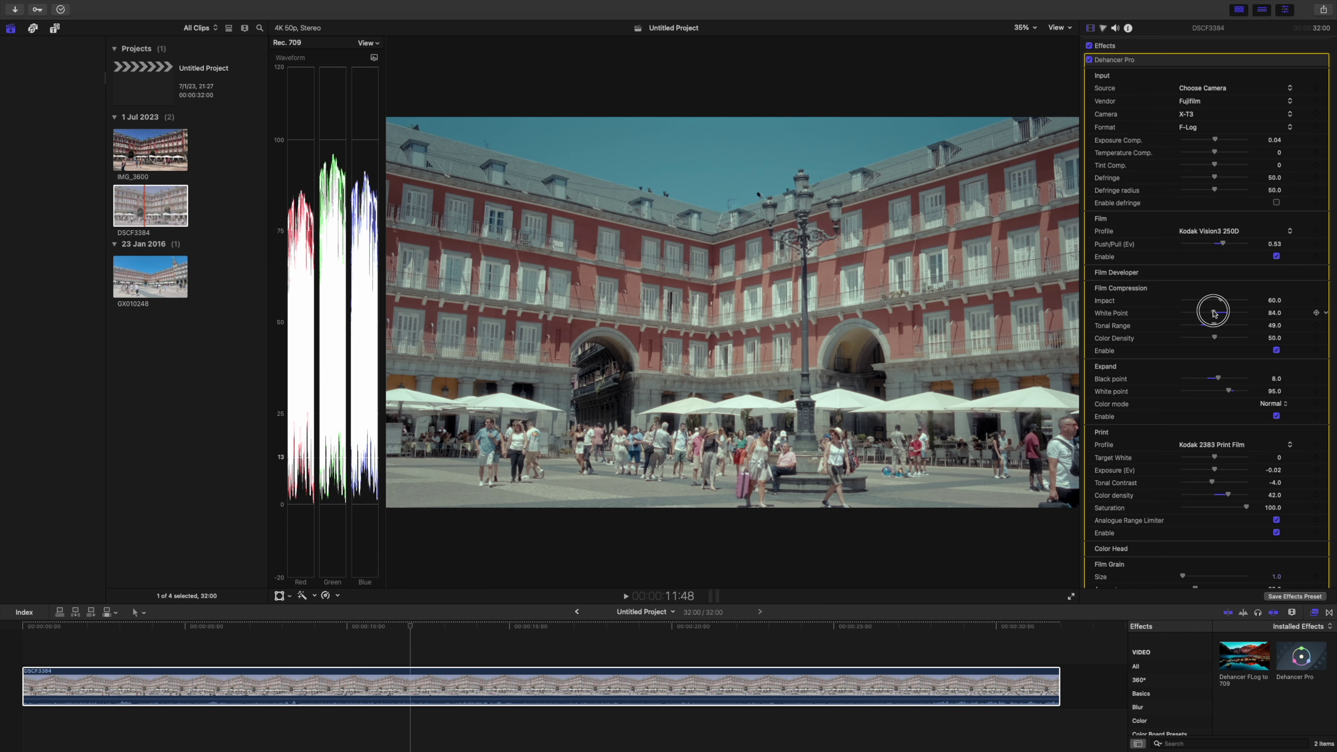
pyautogui.moveTo(1213, 313); pyautogui.dragTo(1218, 313)
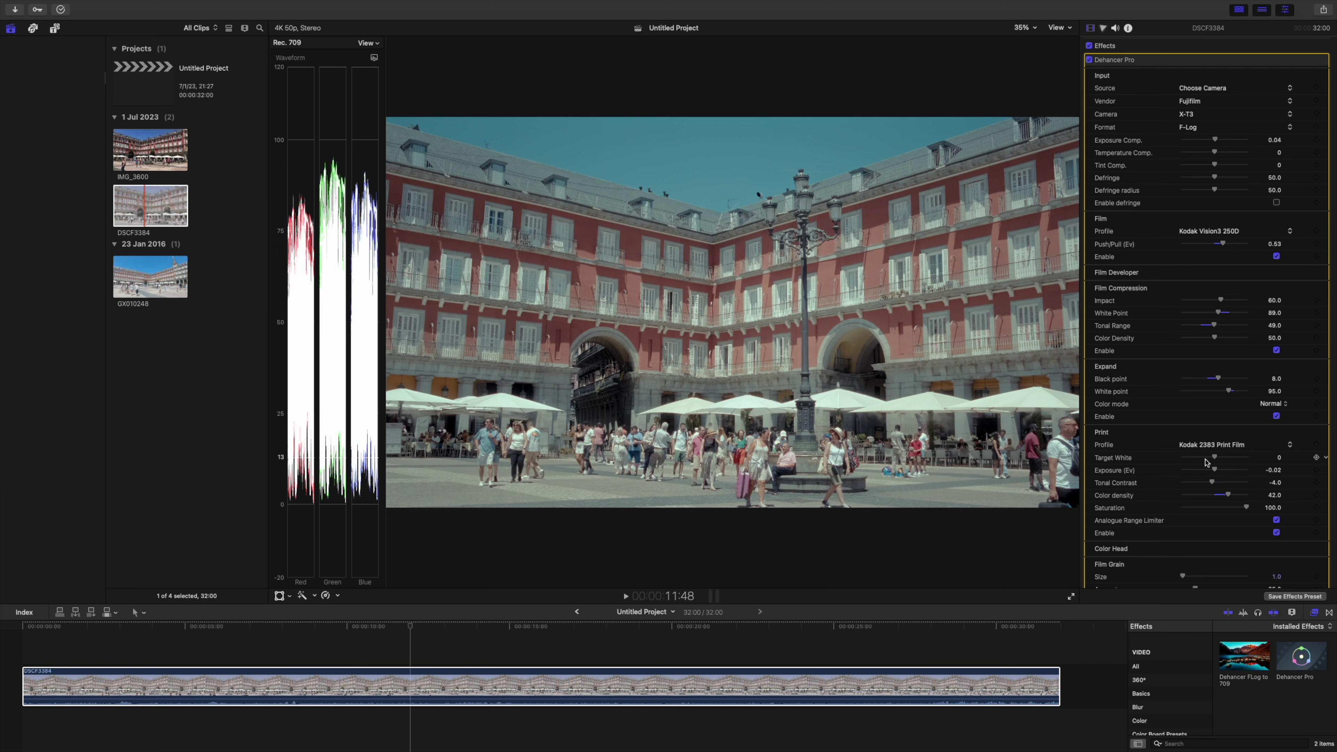
pyautogui.click(1226, 391)
pyautogui.moveTo(1227, 391); pyautogui.dragTo(1224, 392)
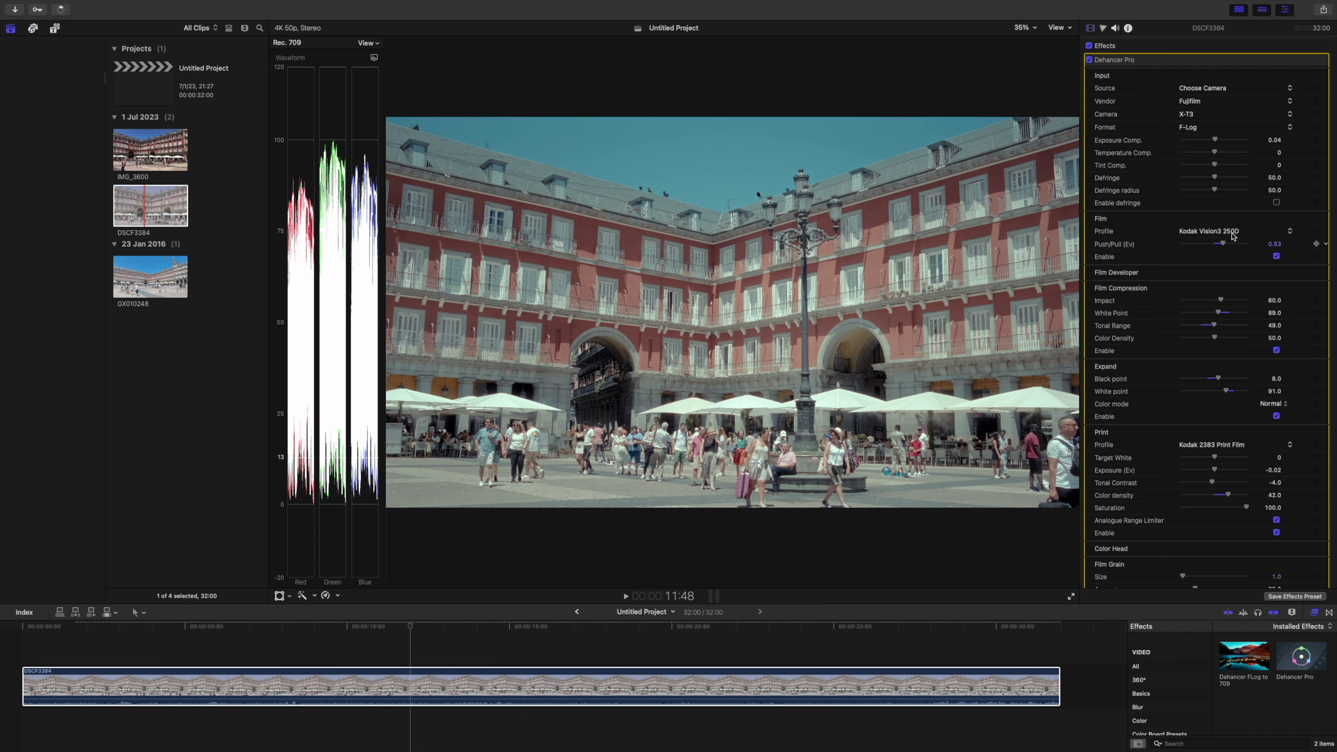
# Step: Toggle Dehancer Pro off and back on to compare DSCF3384 before and after
pyautogui.click(1089, 60)
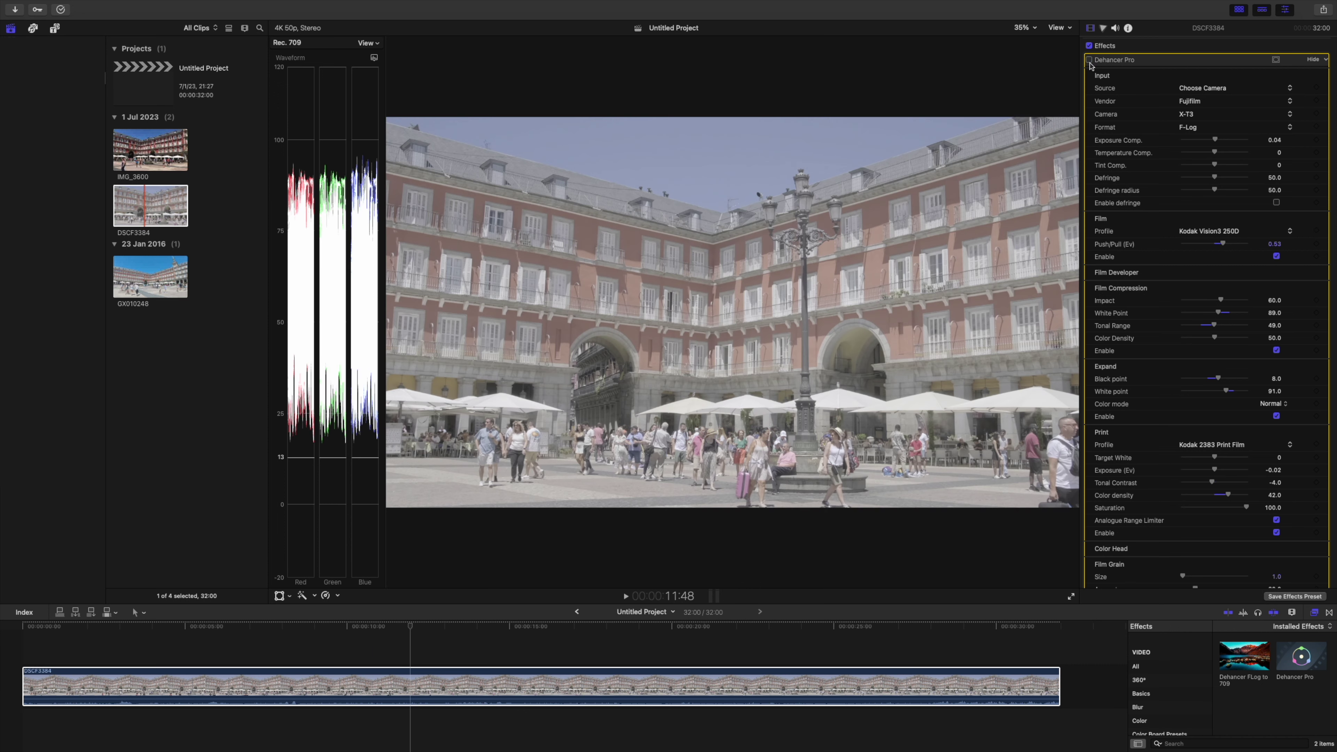
pyautogui.click(1089, 60)
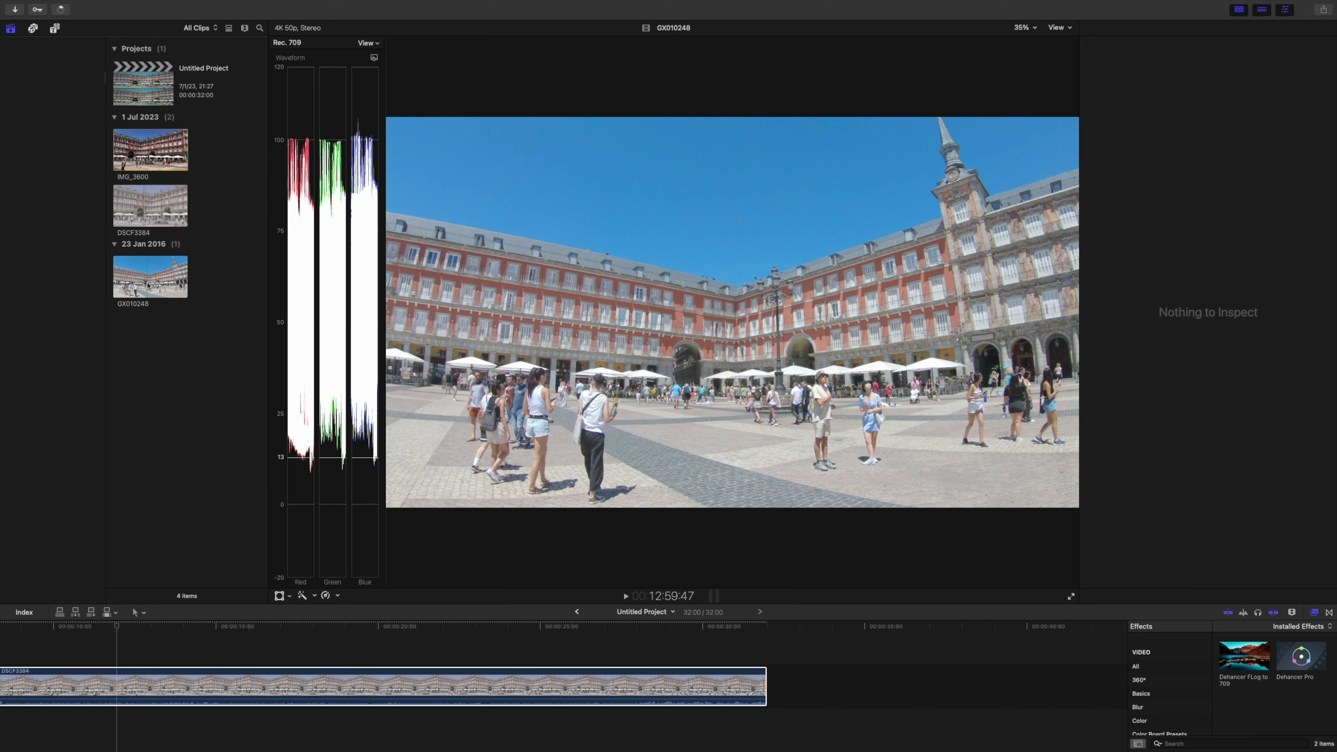
# Step: Append GX010248 after DSCF3384 in the timeline and apply Dehancer Pro to it
pyautogui.click(148, 285)
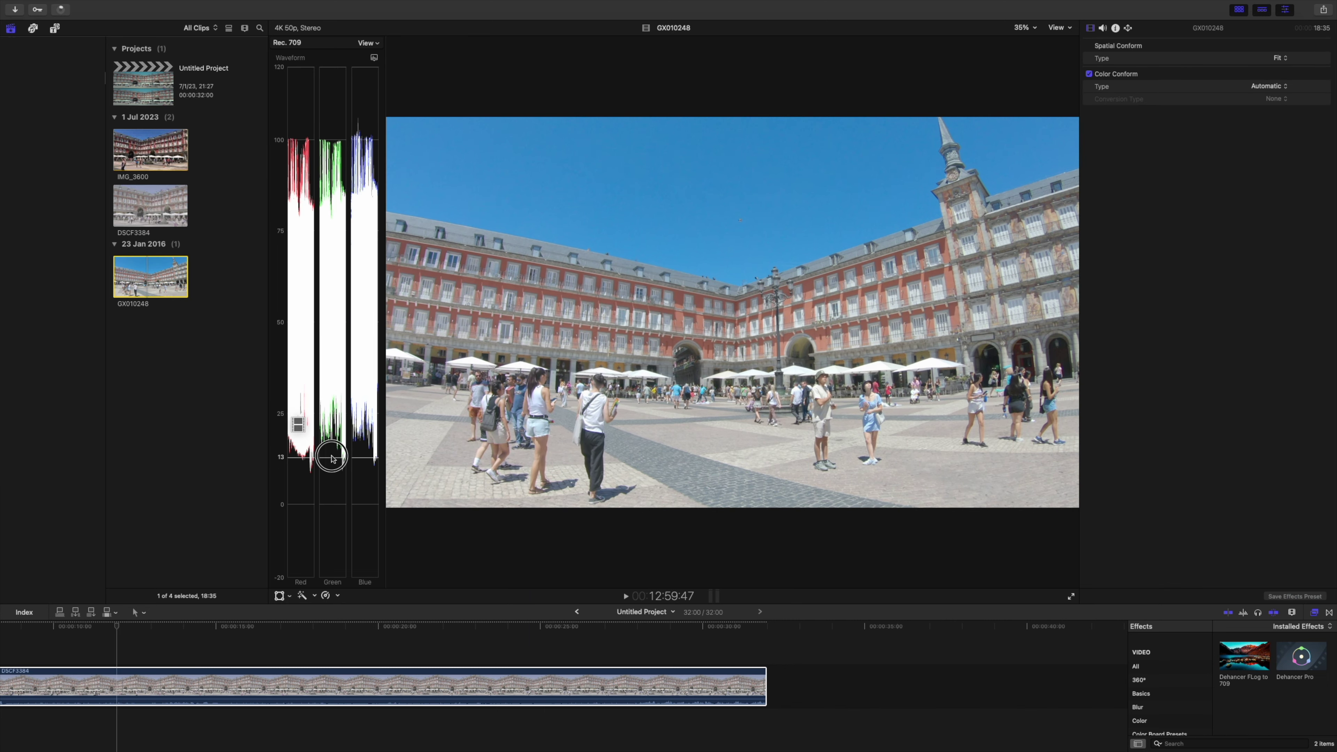
pyautogui.moveTo(567, 628); pyautogui.dragTo(790, 684)
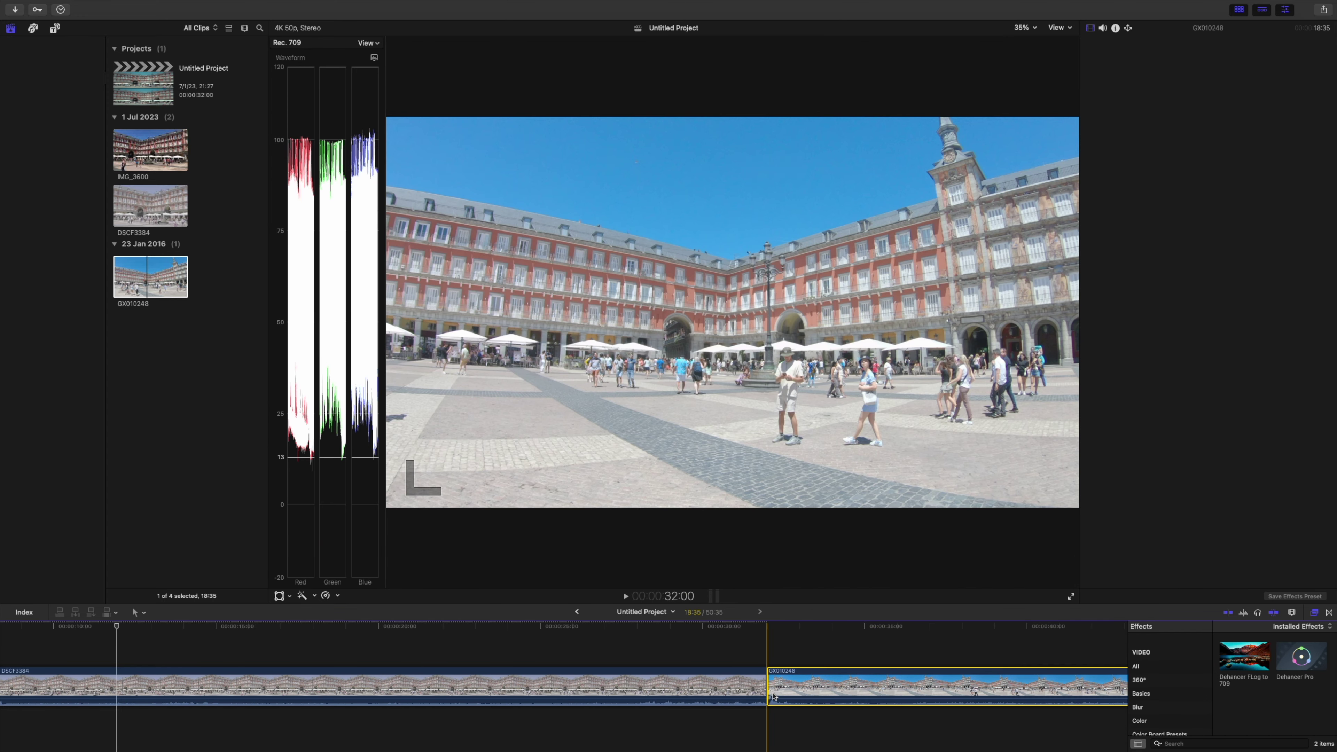
pyautogui.click(846, 626)
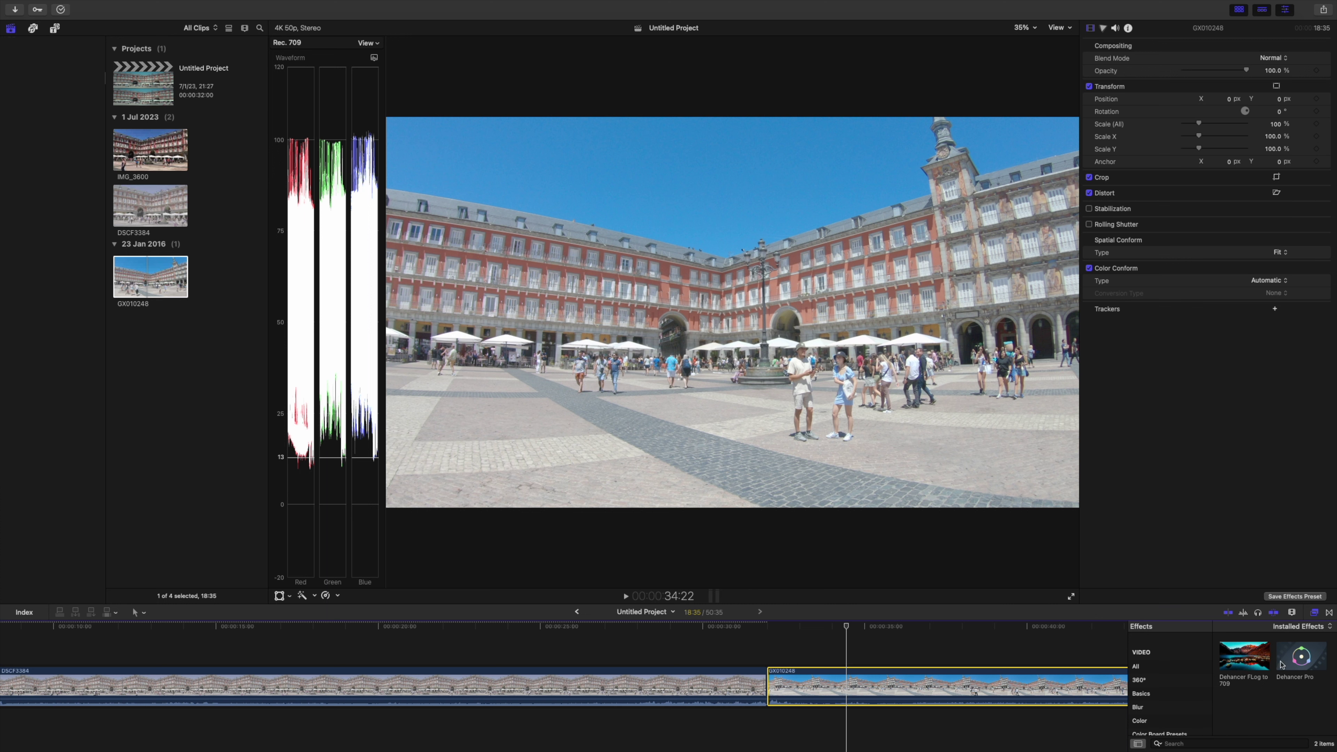
pyautogui.moveTo(1301, 665); pyautogui.dragTo(1067, 688)
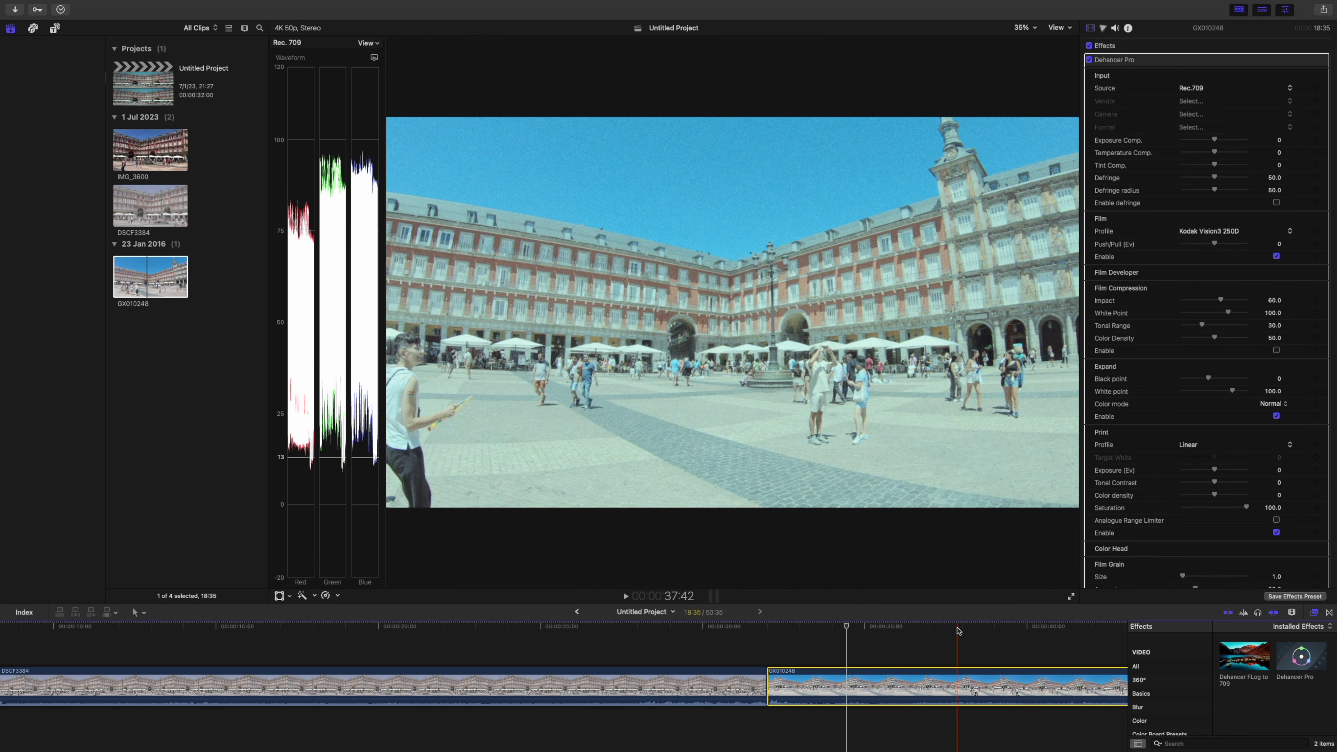
# Step: Turn off the Film stage and film grain on GX010248's Dehancer Pro
pyautogui.click(957, 630)
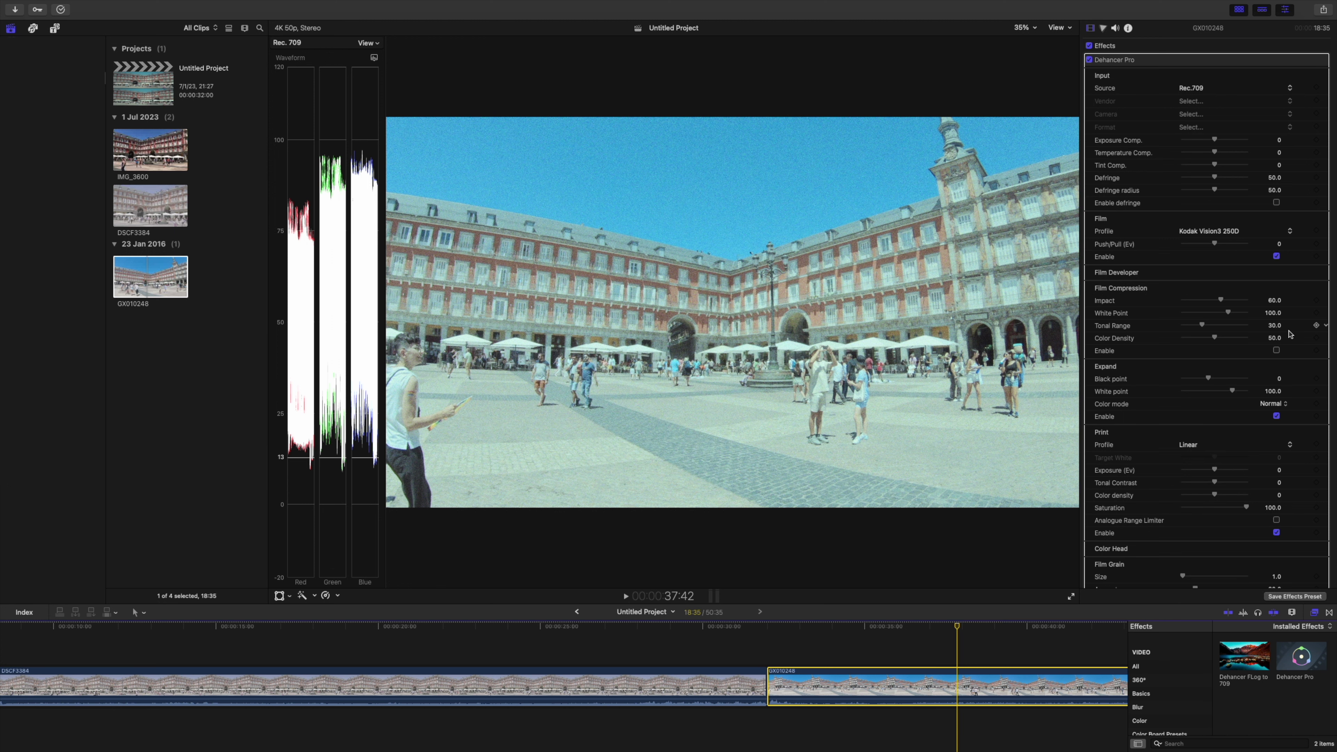
pyautogui.click(1276, 257)
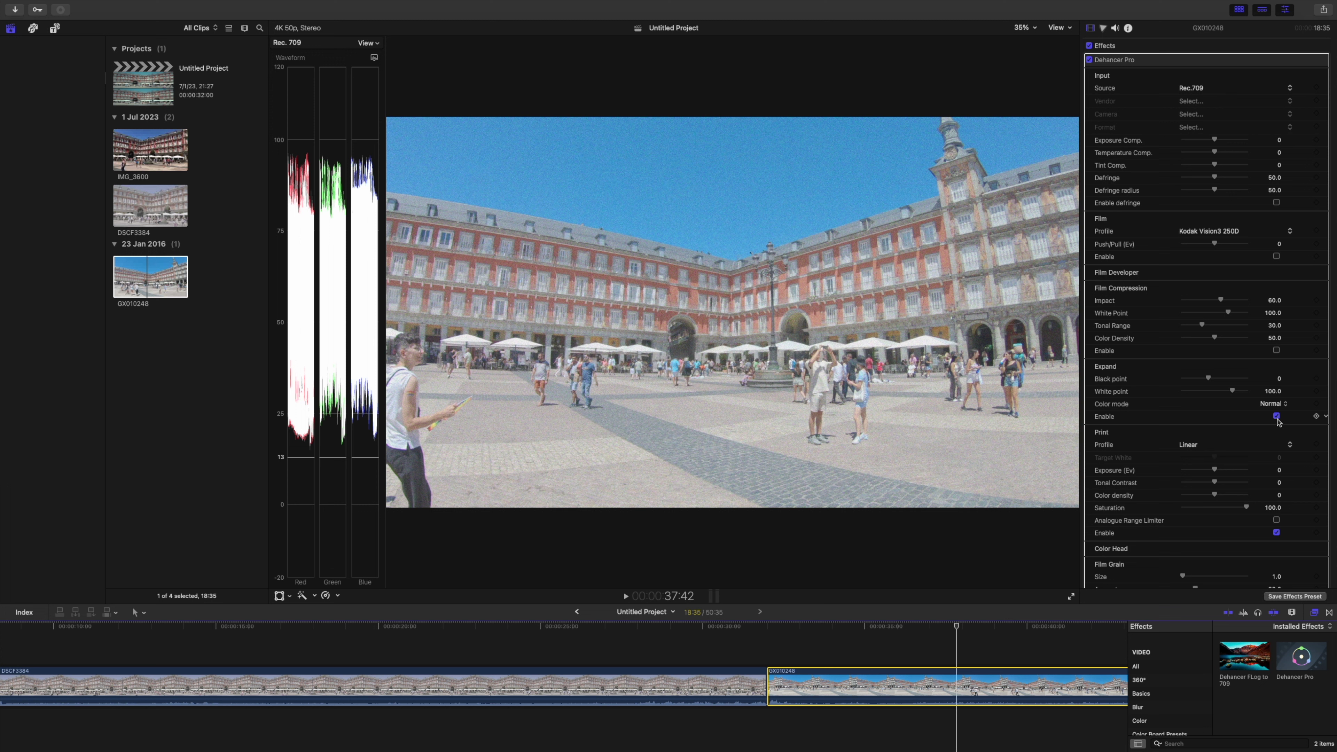
pyautogui.scroll(-5, 1277, 421)
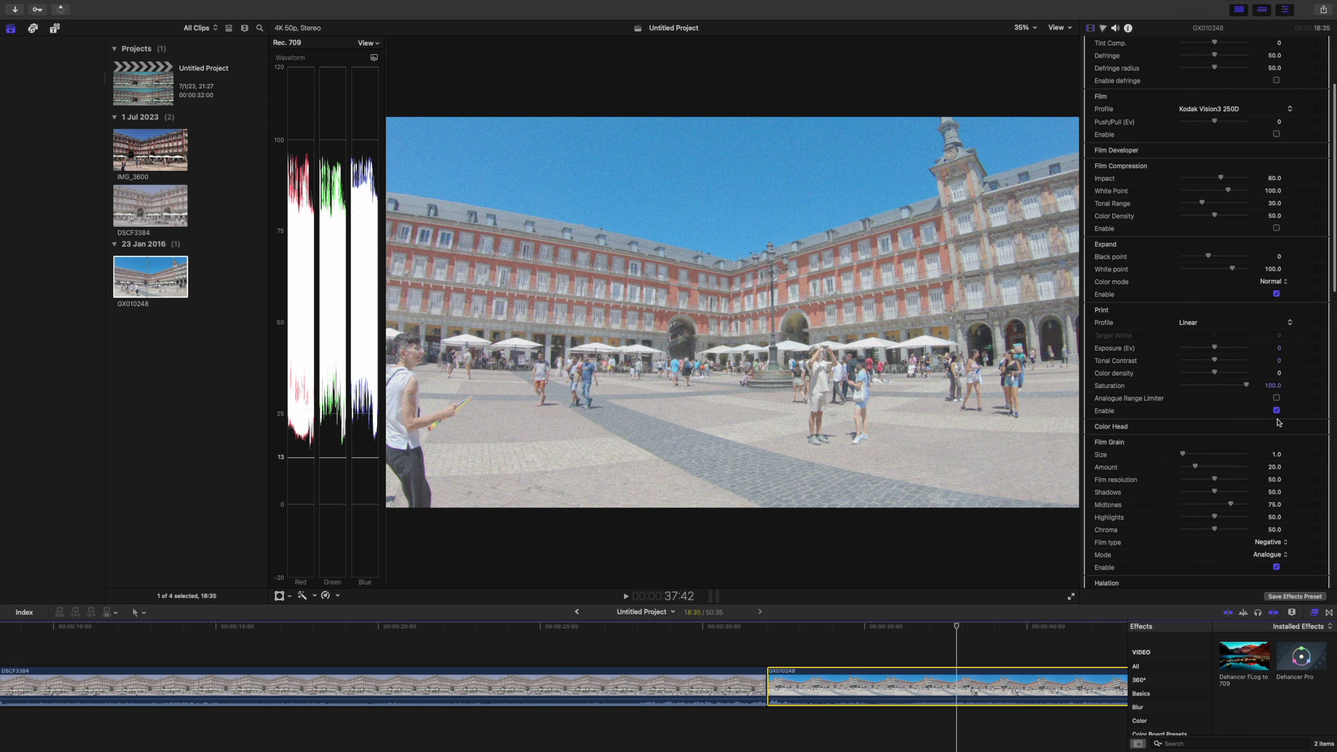
pyautogui.click(1276, 512)
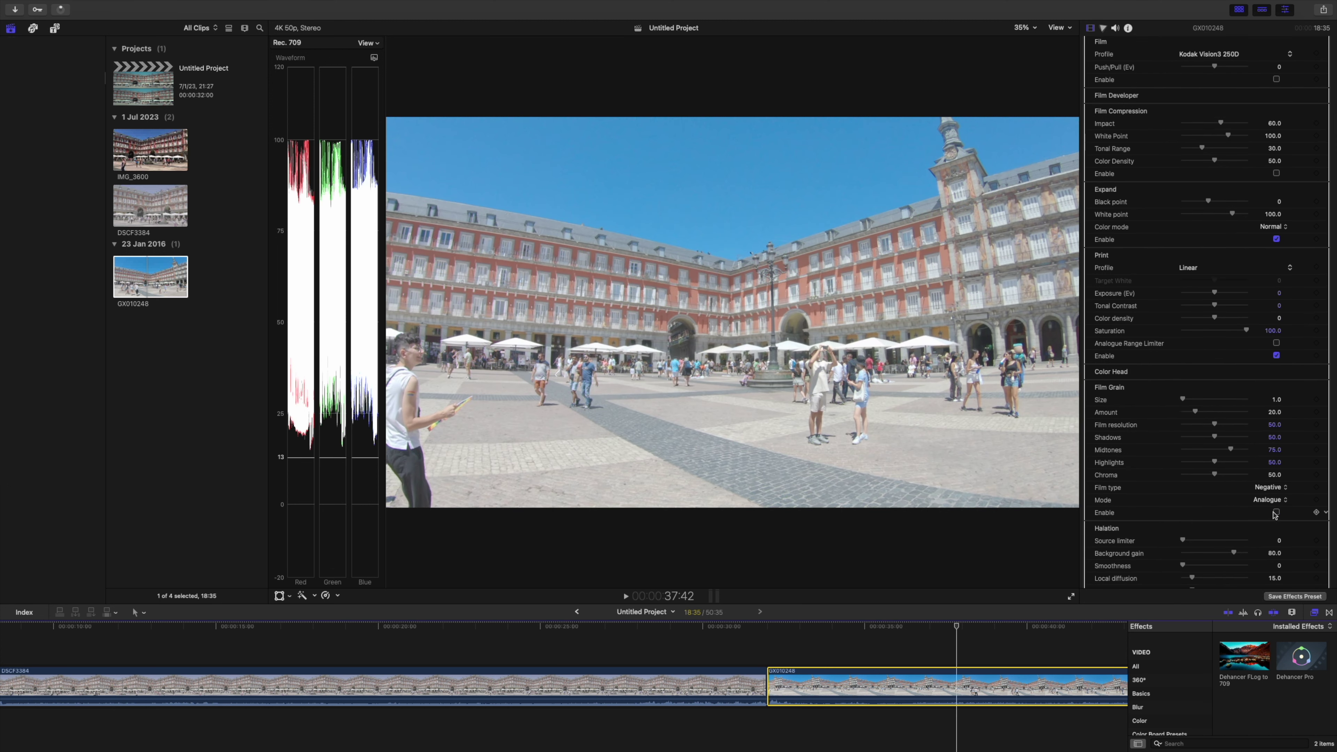
pyautogui.scroll(5, 1275, 515)
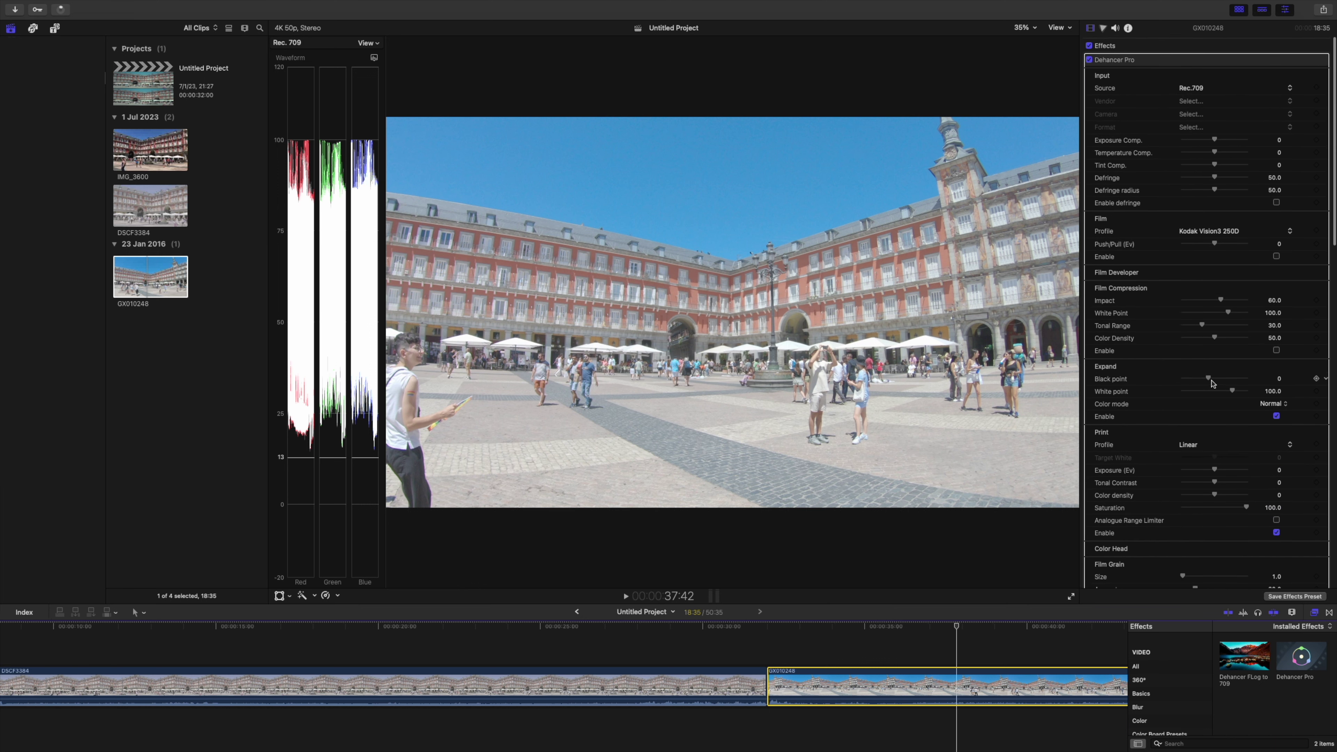
# Step: Re-enable Film, set Expand black point 12 and white point 101, and turn on the range limiter
pyautogui.moveTo(1209, 379); pyautogui.dragTo(1235, 393)
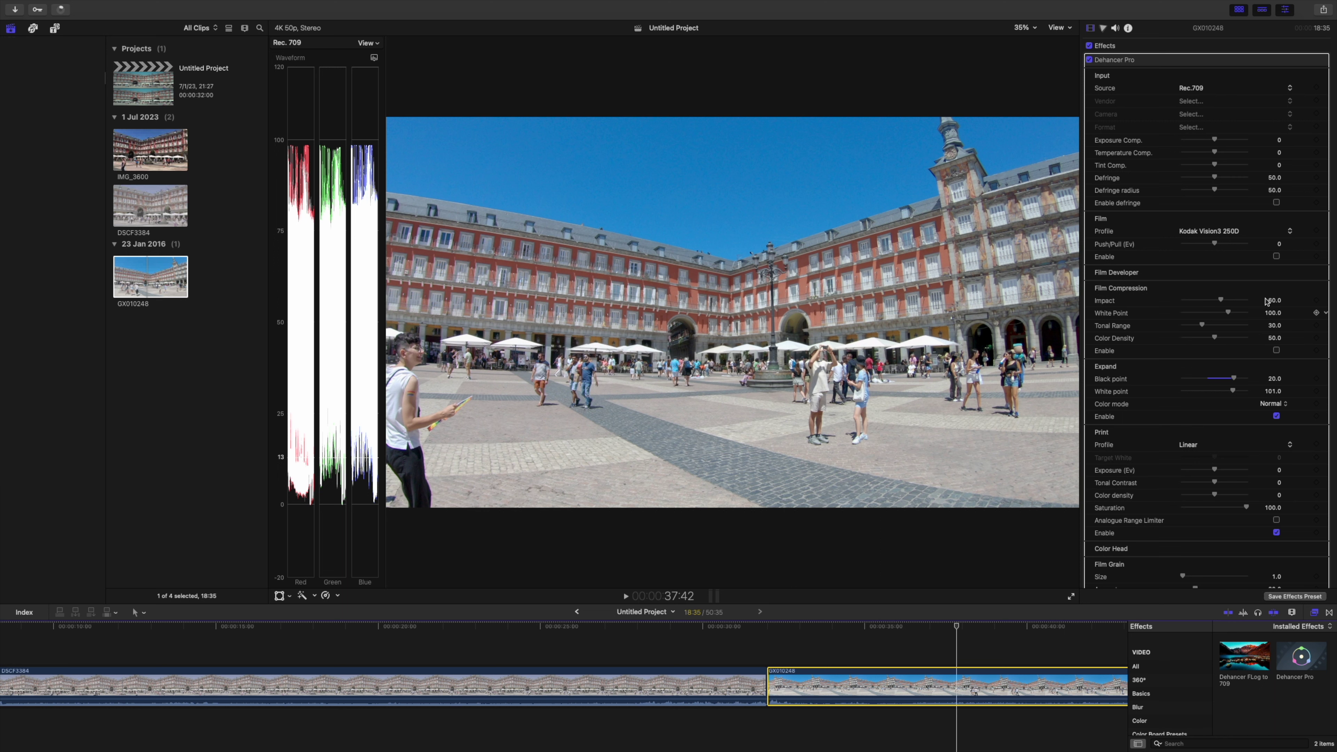
pyautogui.click(1276, 257)
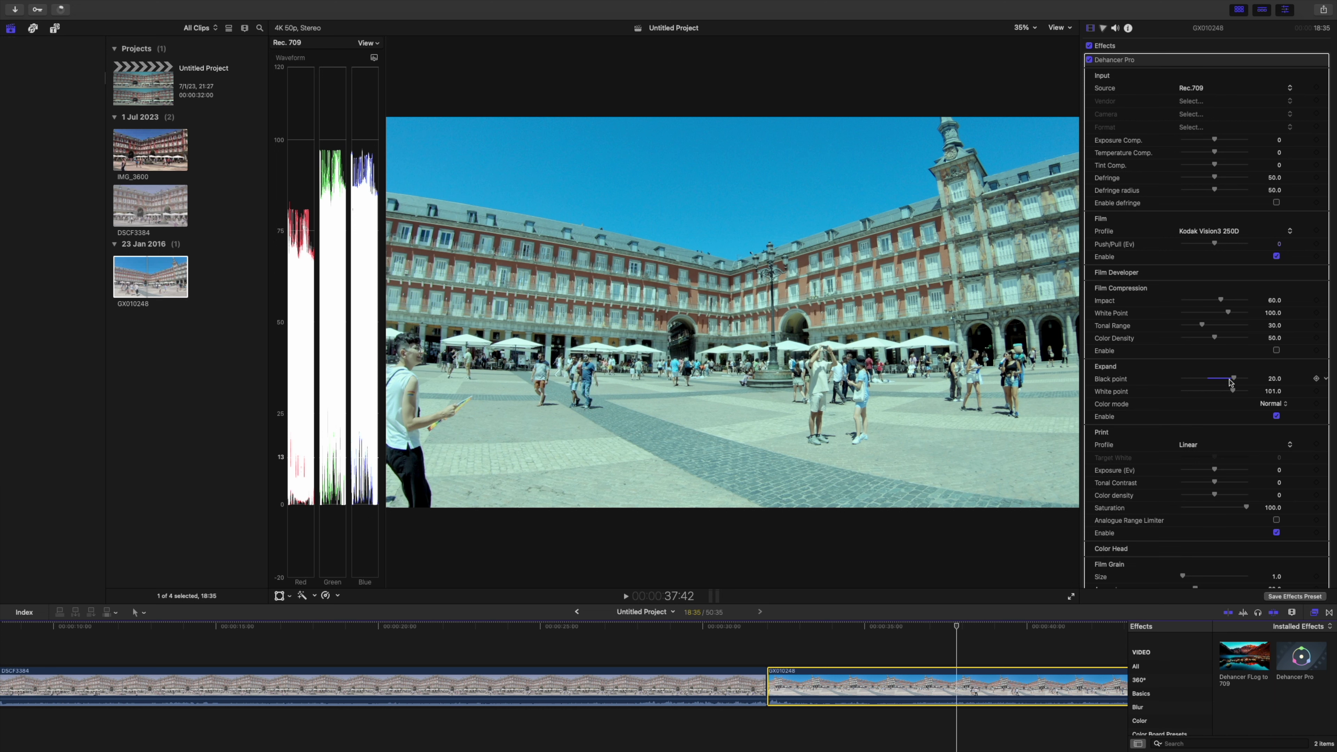
pyautogui.moveTo(1236, 382); pyautogui.dragTo(1224, 383)
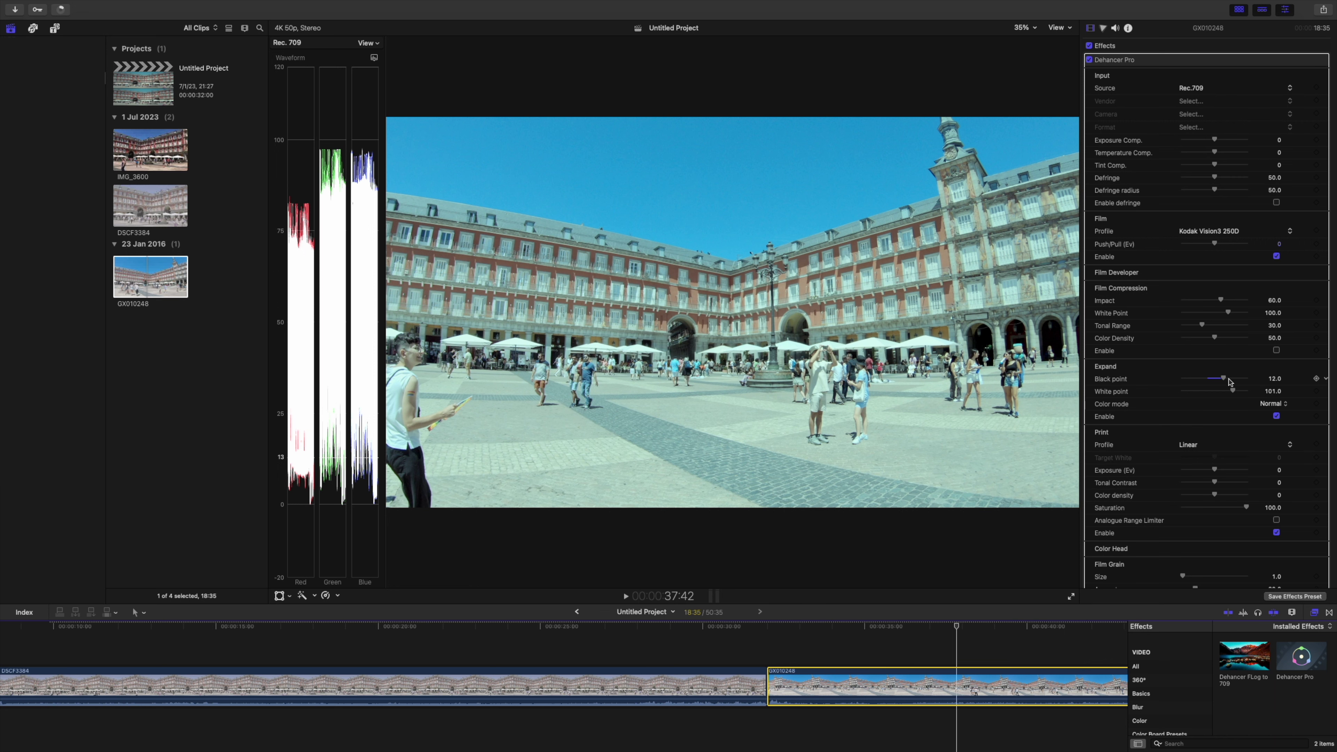
pyautogui.click(1276, 520)
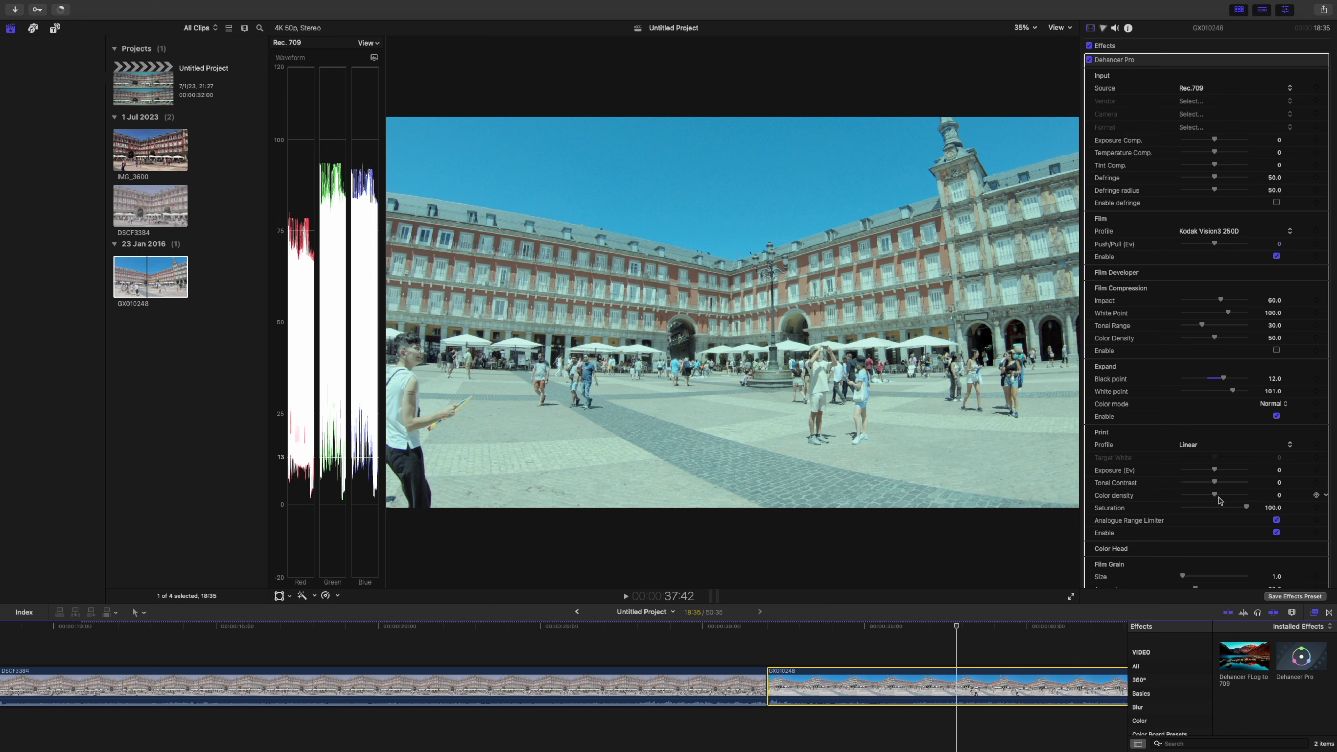
# Step: Keep Kodak 2383 print profile, set Target White -0.63, Expand black point -2 and white point 99
pyautogui.click(1229, 445)
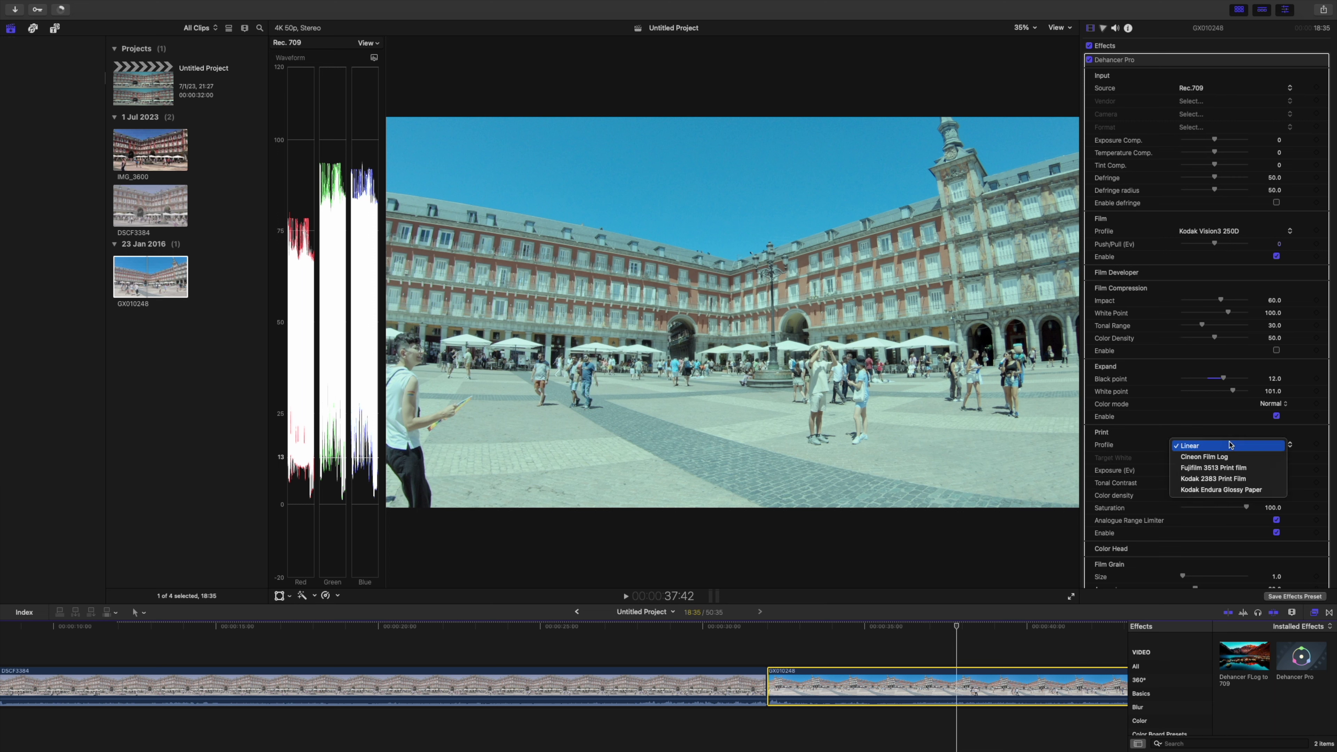
pyautogui.click(1229, 477)
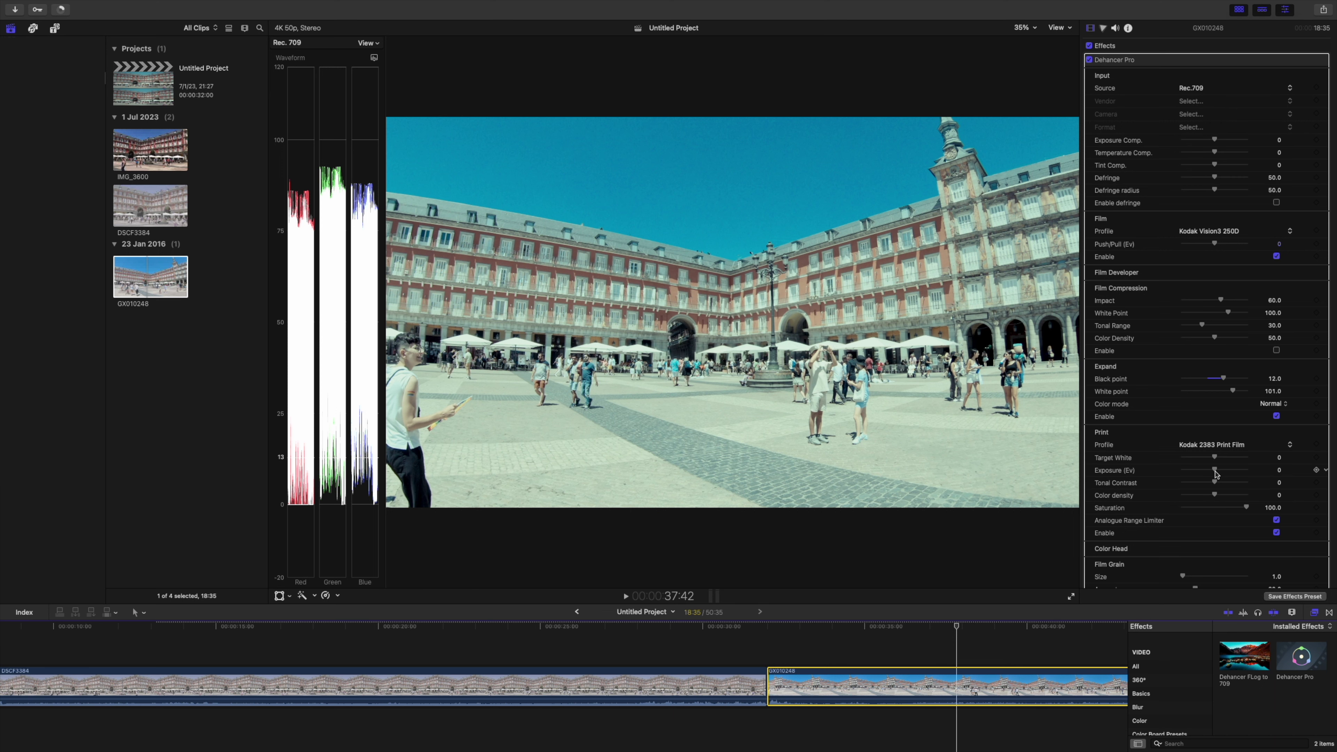
pyautogui.moveTo(1214, 457); pyautogui.dragTo(1207, 459)
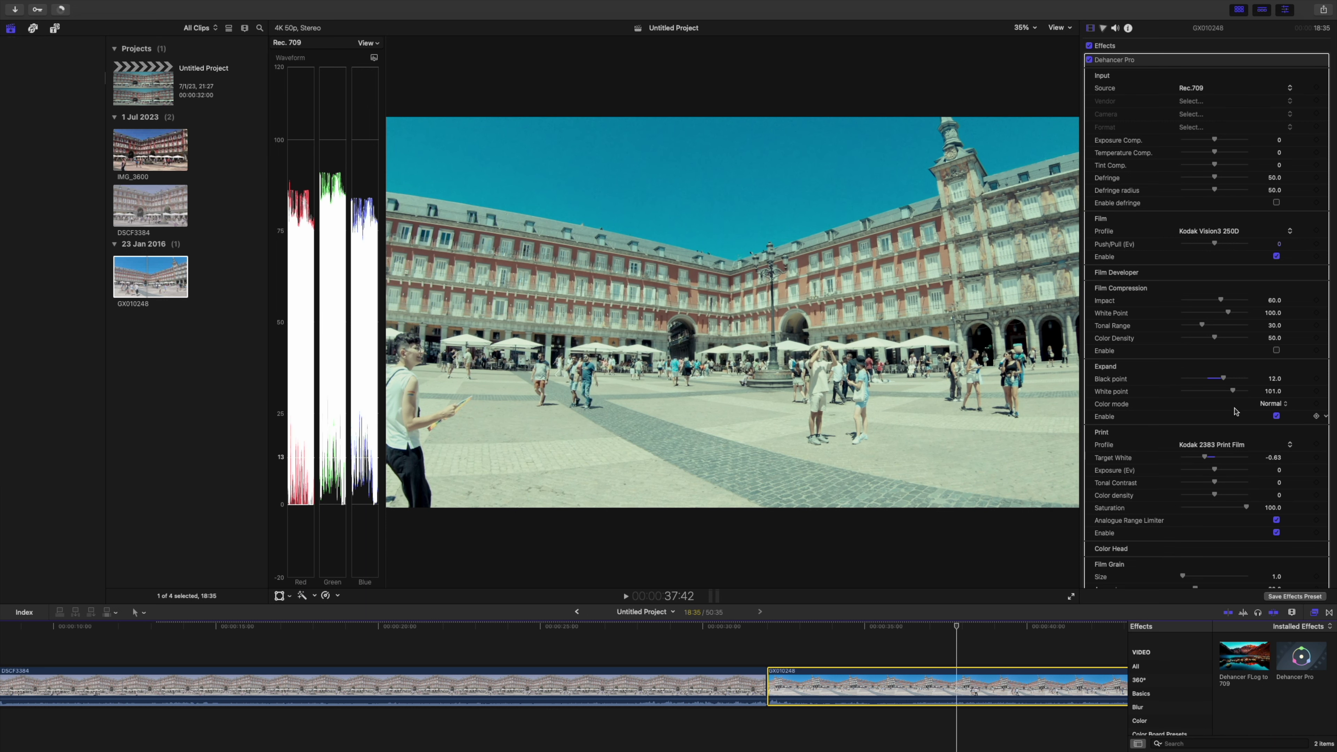
pyautogui.moveTo(1231, 392); pyautogui.dragTo(1205, 382)
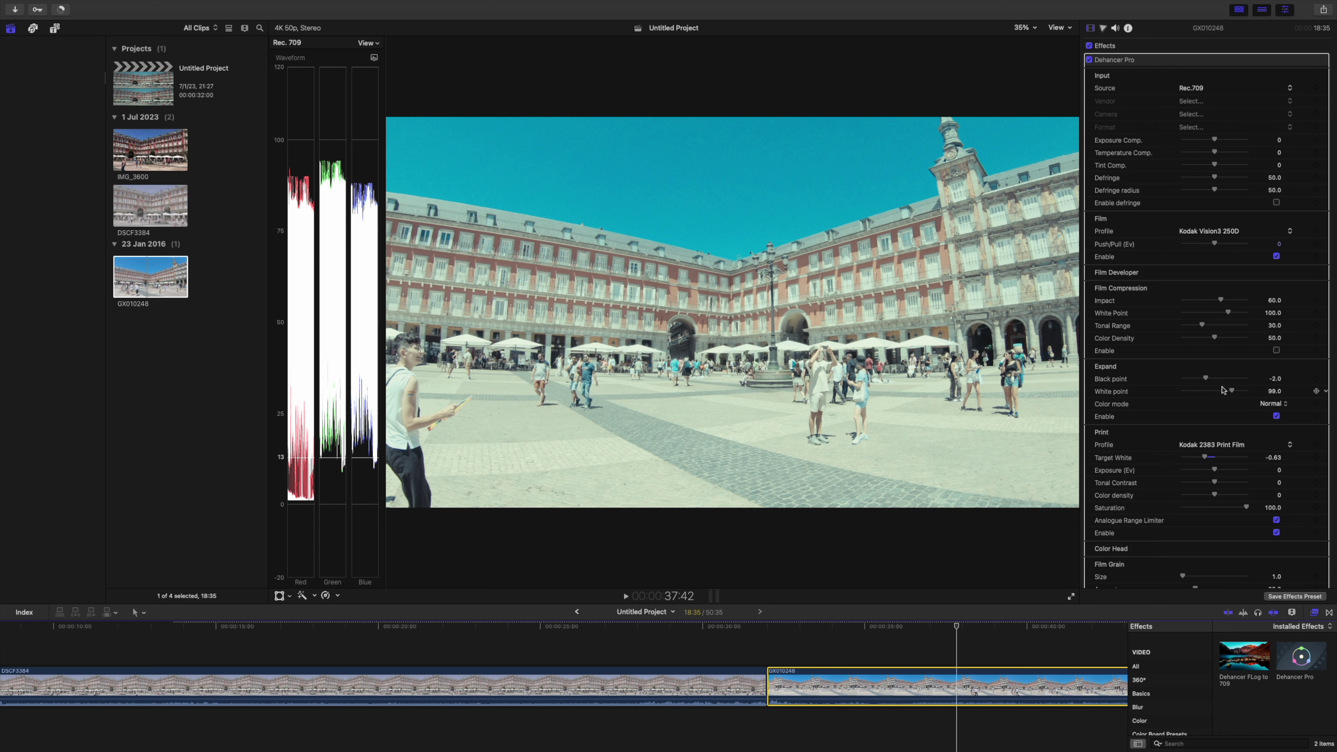
# Step: Reset the Expand points to black 0 and white 100, and enable Film Compression with tonal range 37
pyautogui.moveTo(1233, 395); pyautogui.dragTo(1235, 393)
pyautogui.click(1276, 379)
pyautogui.write('00')
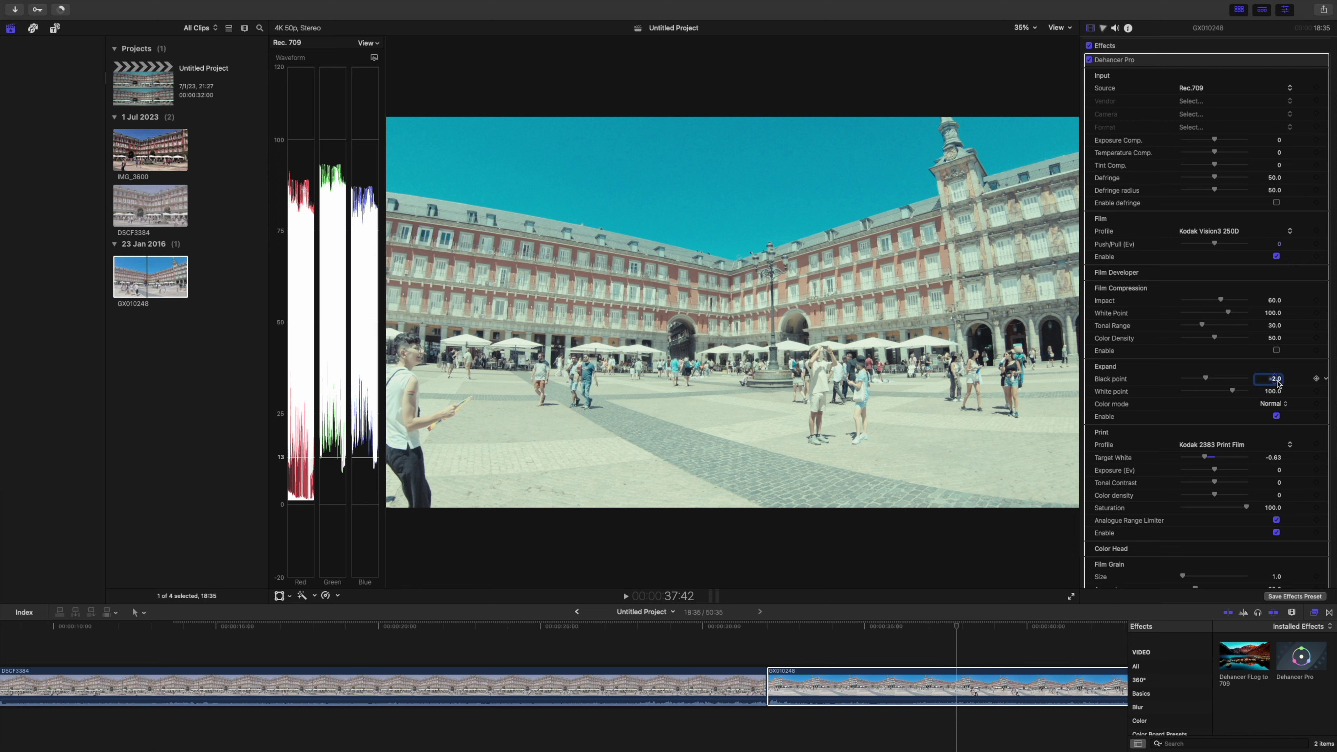
pyautogui.press('Return')
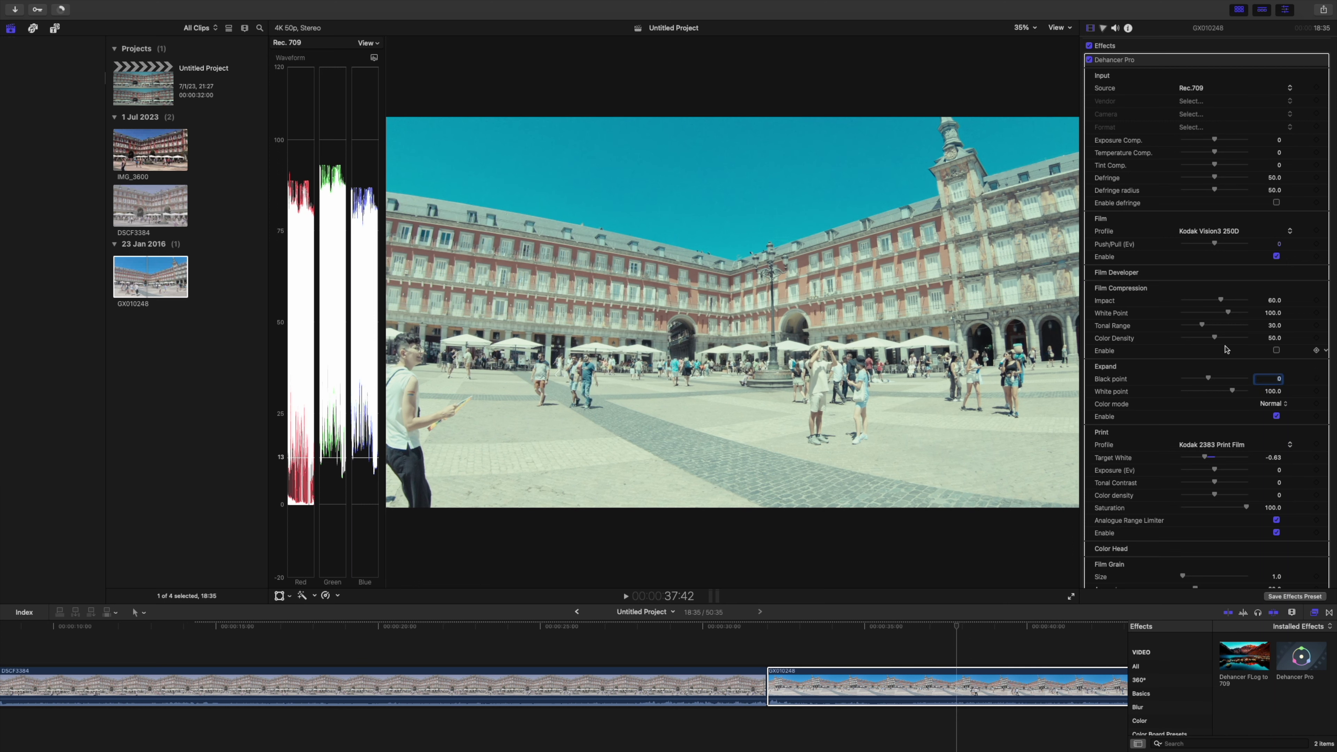
pyautogui.click(1277, 351)
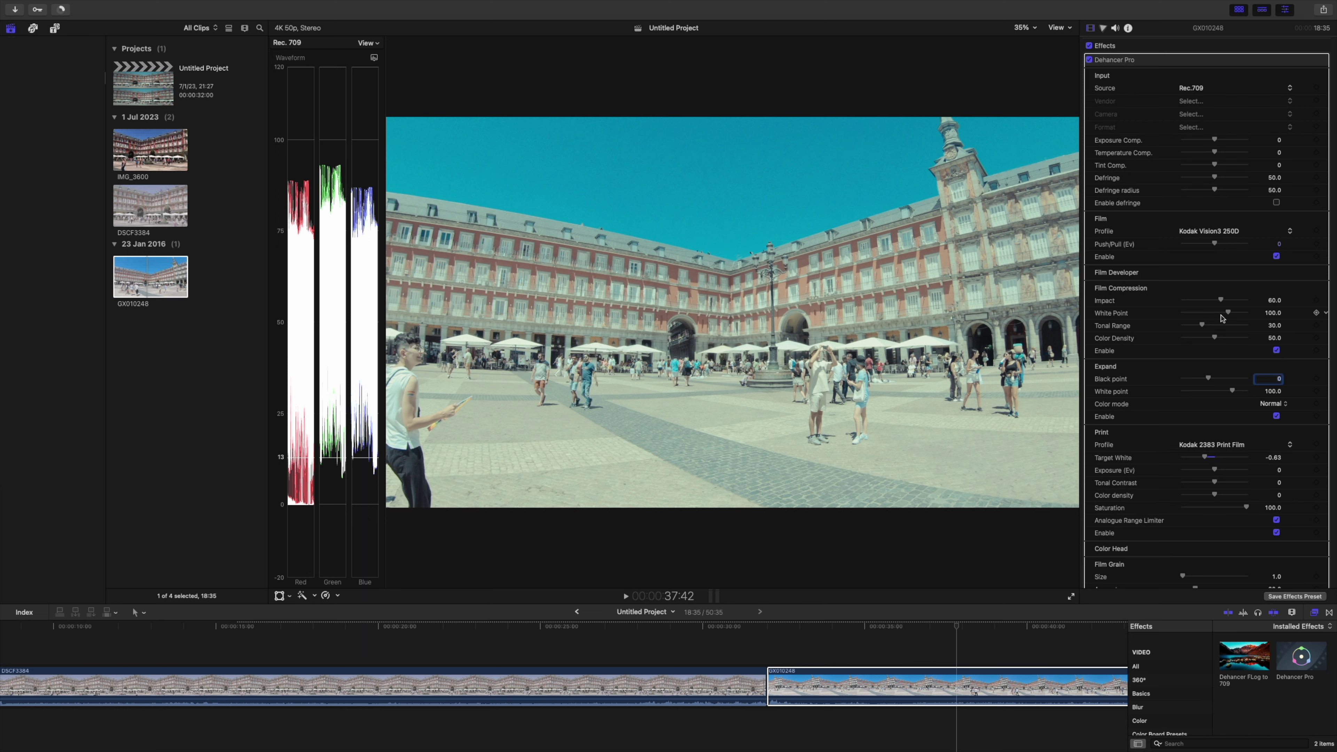
pyautogui.moveTo(1228, 315)
pyautogui.mouseDown()
pyautogui.moveTo(1212, 315)
pyautogui.moveTo(1242, 315)
pyautogui.moveTo(1209, 330)
pyautogui.mouseUp()
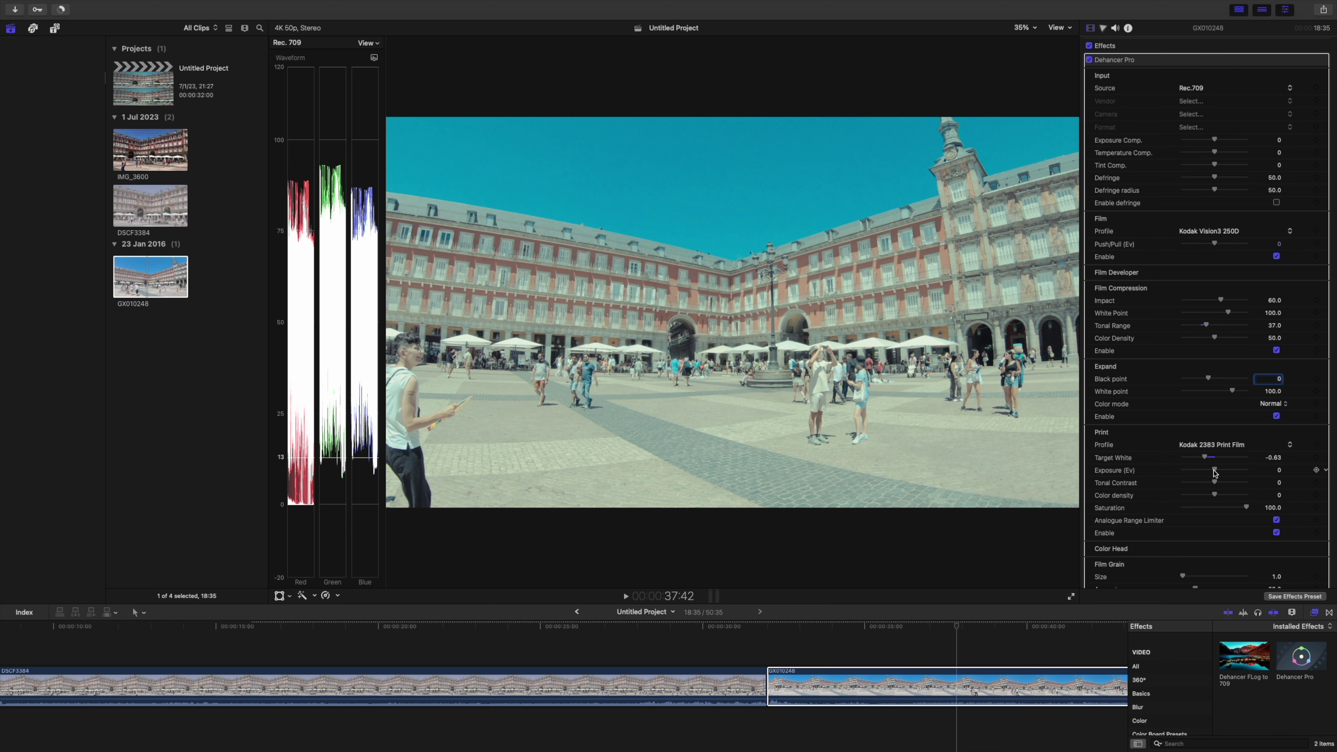
# Step: Set print exposure to -0.42, print colour density to 0, and film push/pull to 0.31
pyautogui.moveTo(1214, 471); pyautogui.dragTo(1209, 472)
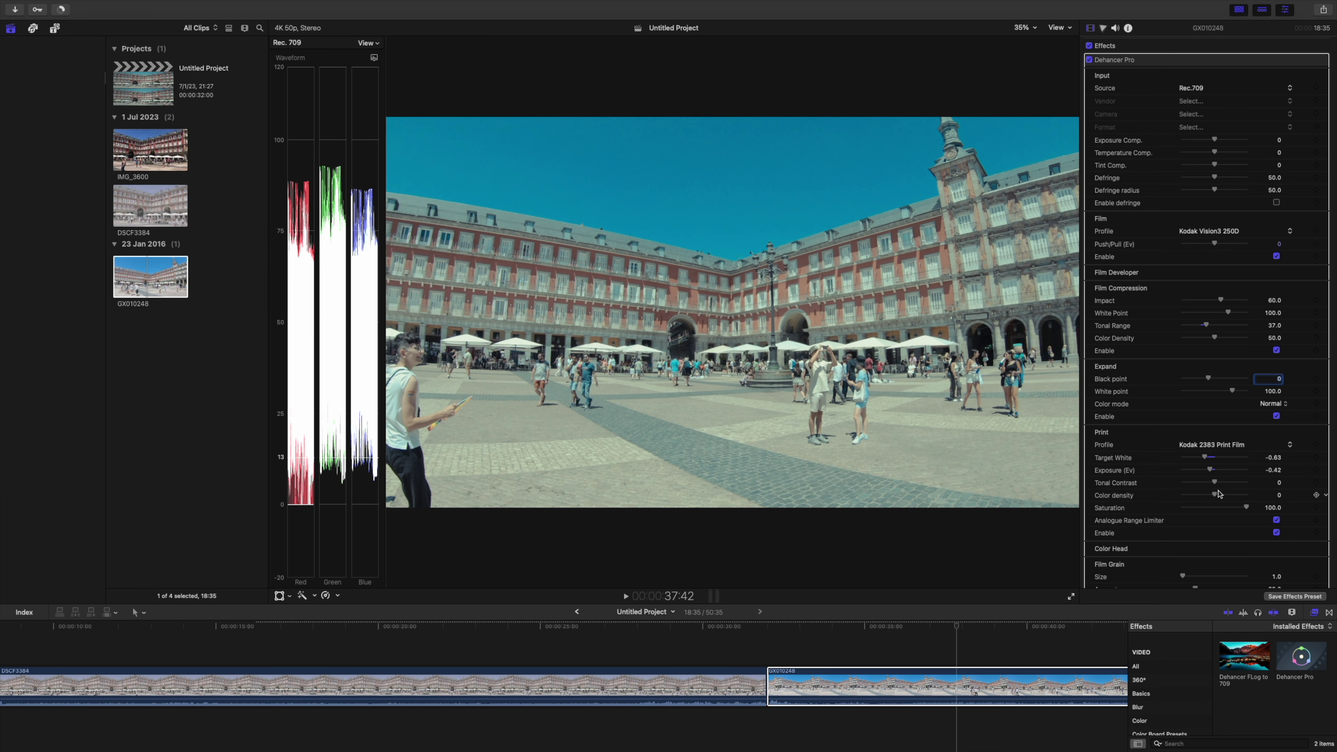
pyautogui.moveTo(1219, 493)
pyautogui.mouseDown()
pyautogui.moveTo(1256, 500)
pyautogui.moveTo(1219, 501)
pyautogui.mouseUp()
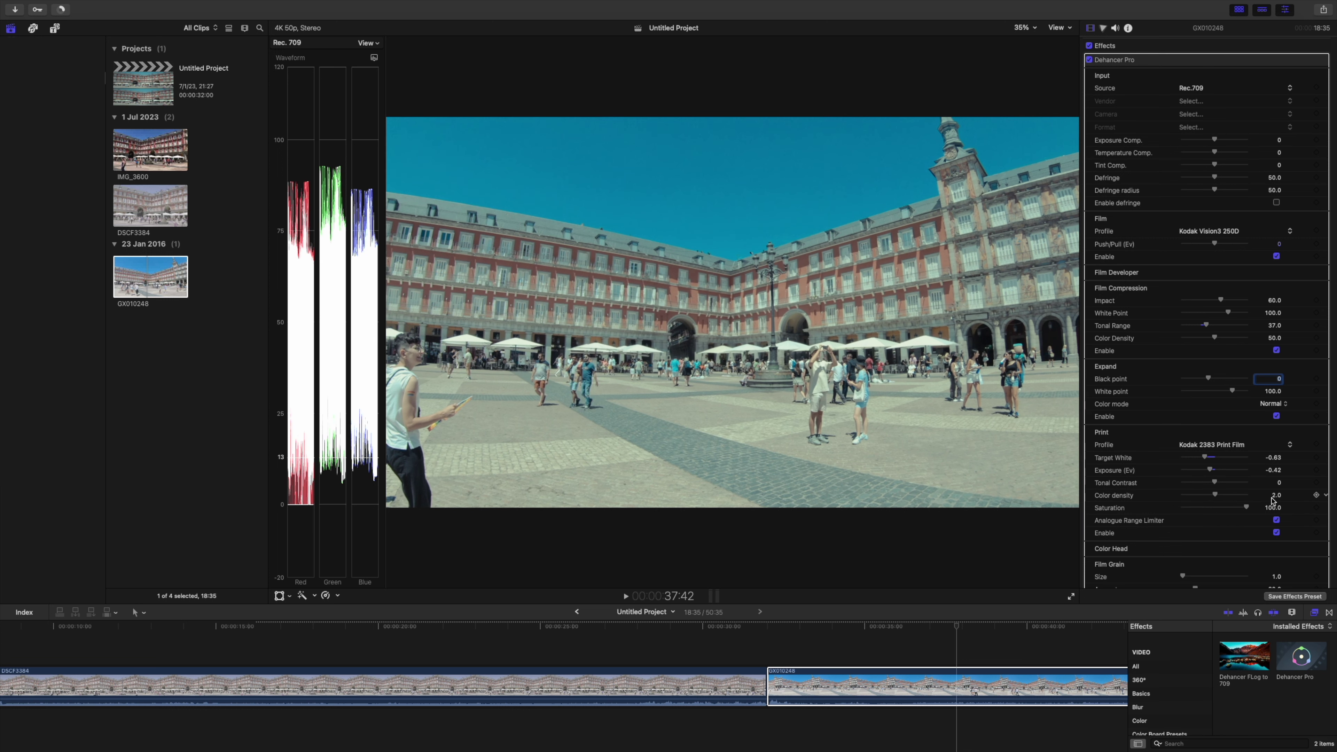
pyautogui.click(1278, 495)
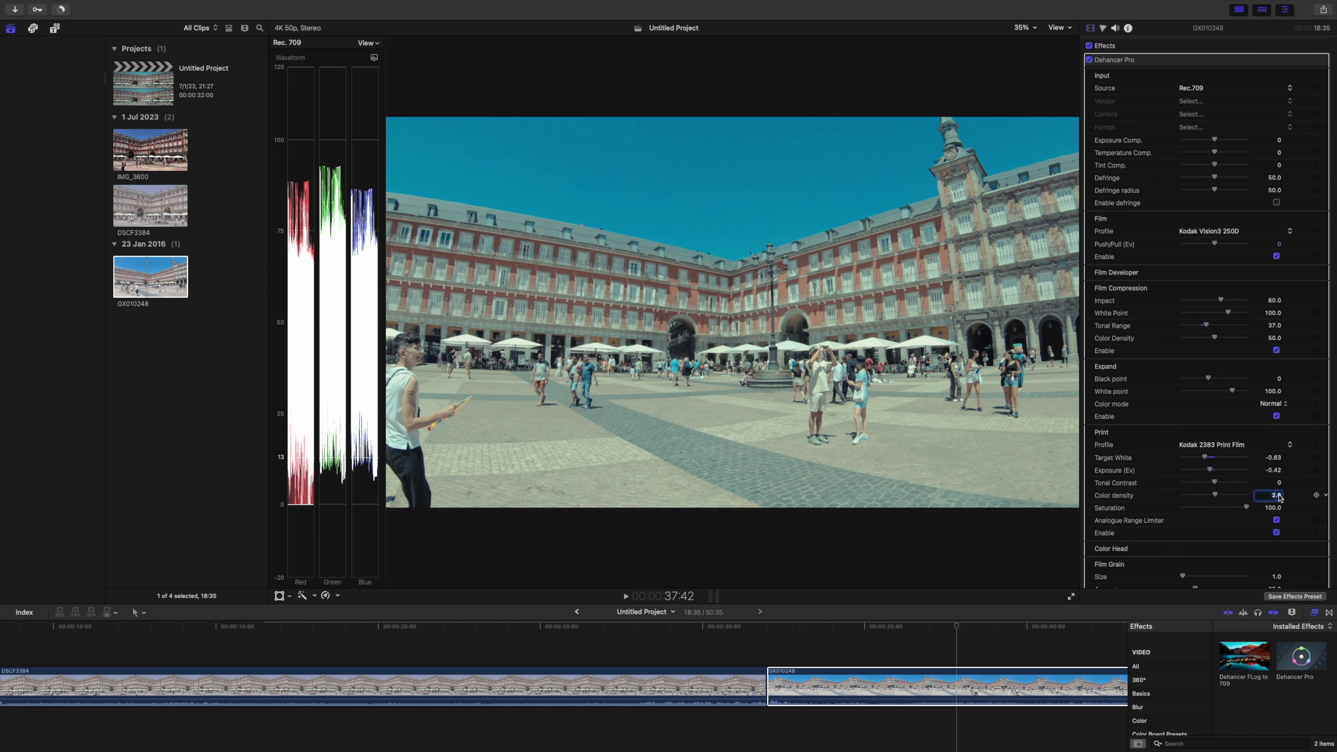
pyautogui.write('0')
pyautogui.click(1216, 244)
pyautogui.moveTo(1214, 244)
pyautogui.mouseDown()
pyautogui.moveTo(1191, 244)
pyautogui.moveTo(1236, 248)
pyautogui.moveTo(1204, 246)
pyautogui.moveTo(1221, 249)
pyautogui.mouseUp()
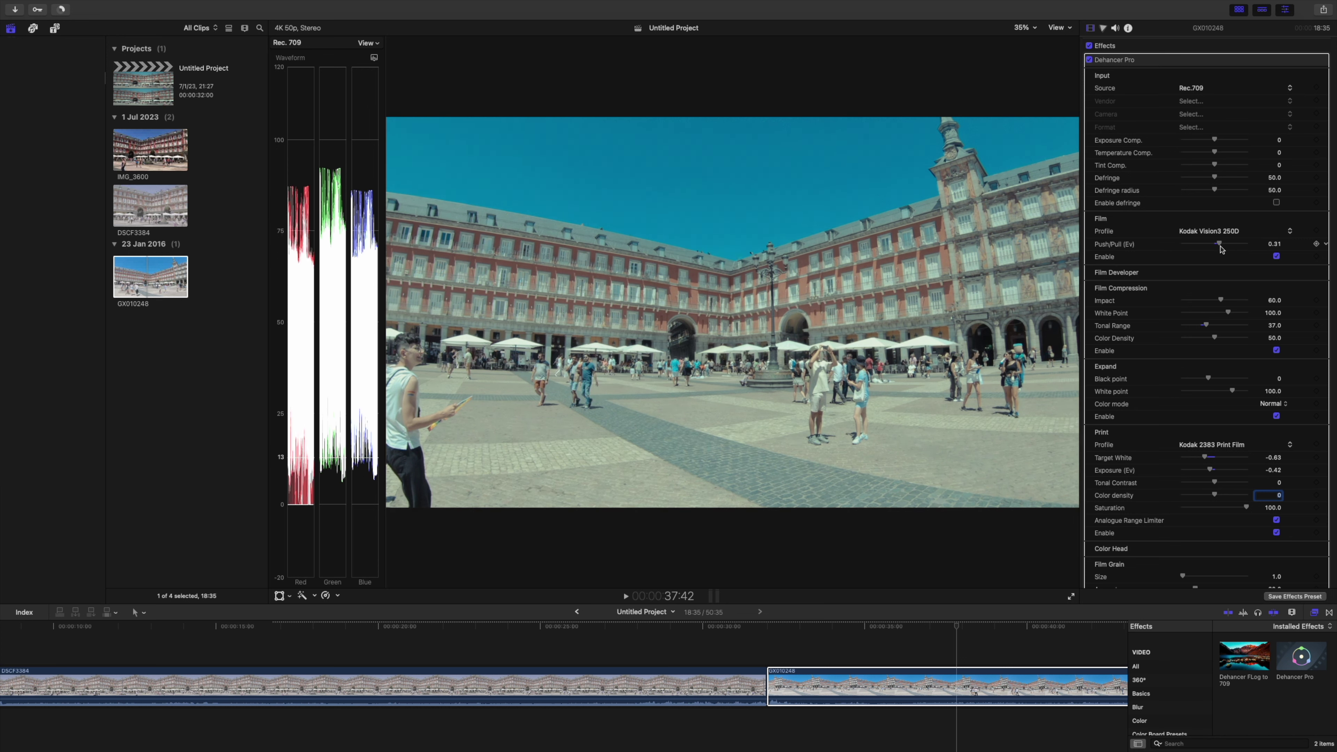
# Step: Enable Dehancer Halation and, checking its mask, tune it to source limiter 42, smoothness 39, impact 54
pyautogui.scroll(-3, 1206, 404)
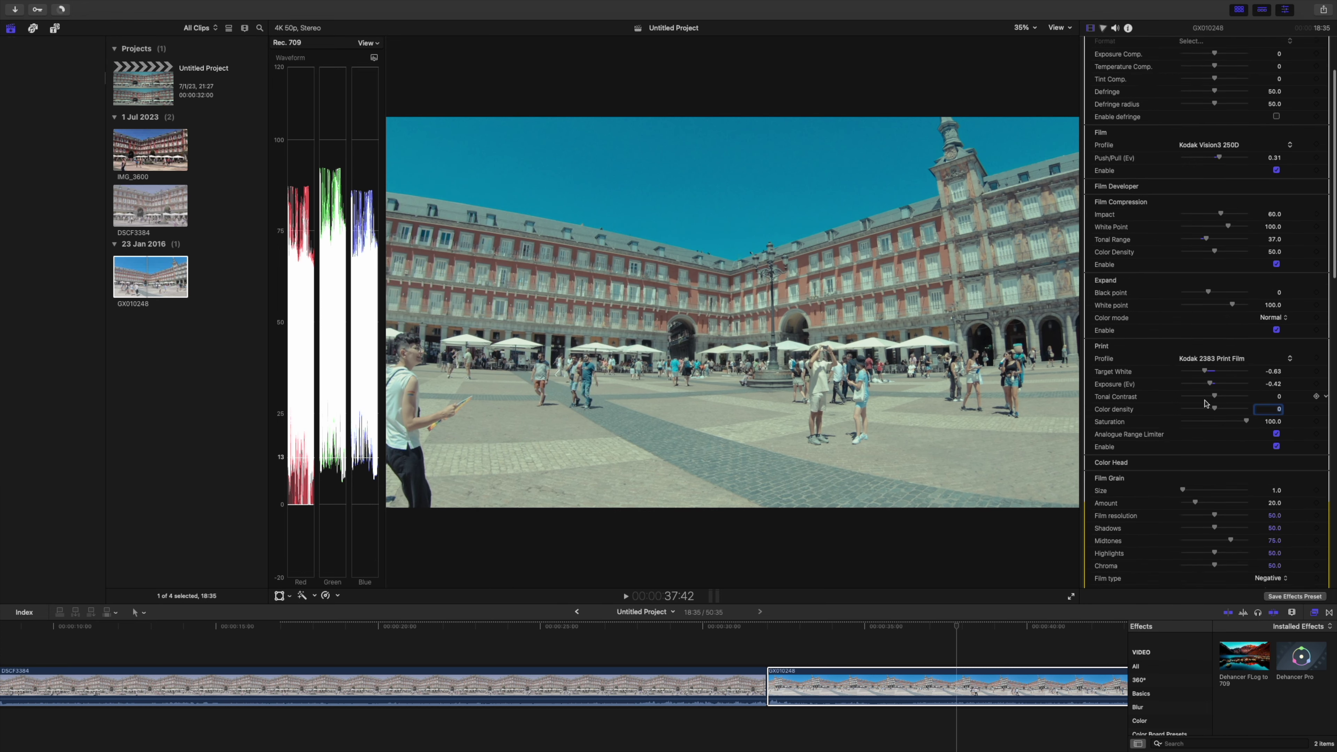
pyautogui.scroll(-7, 1205, 403)
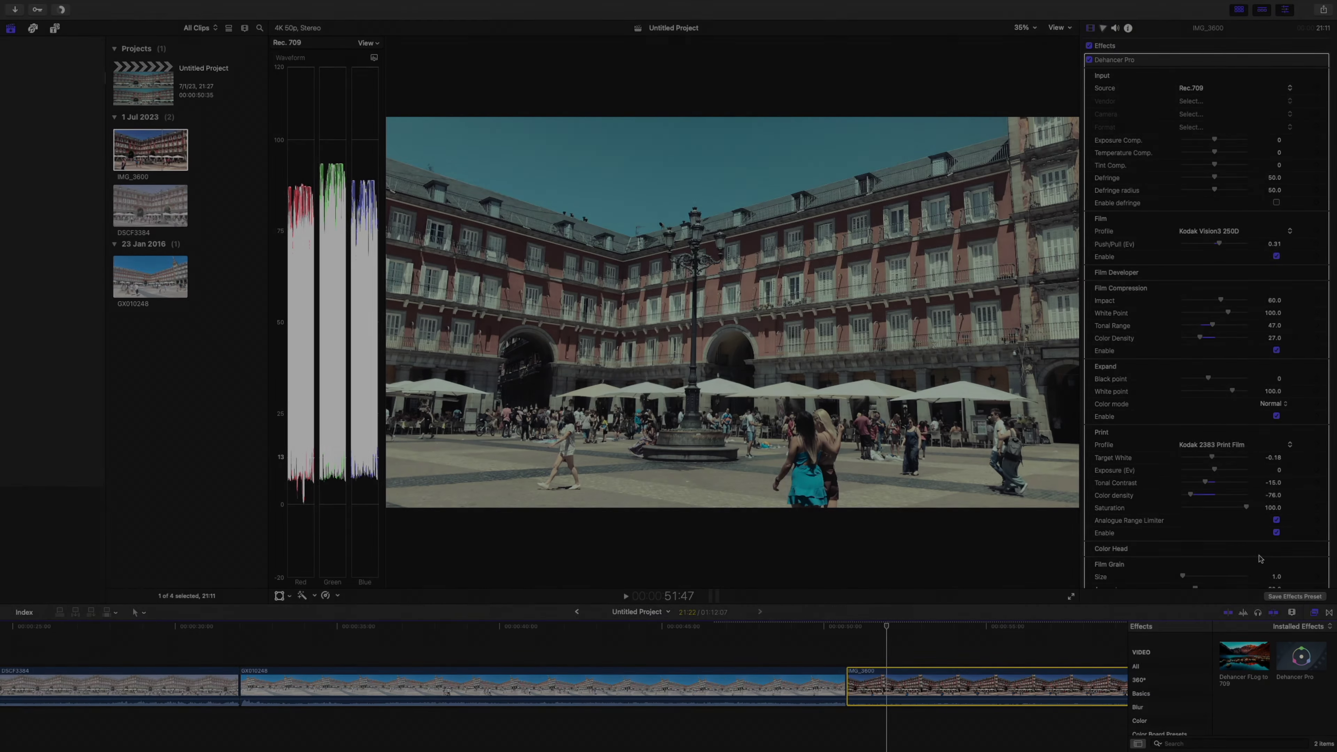
pyautogui.scroll(-3, 1260, 557)
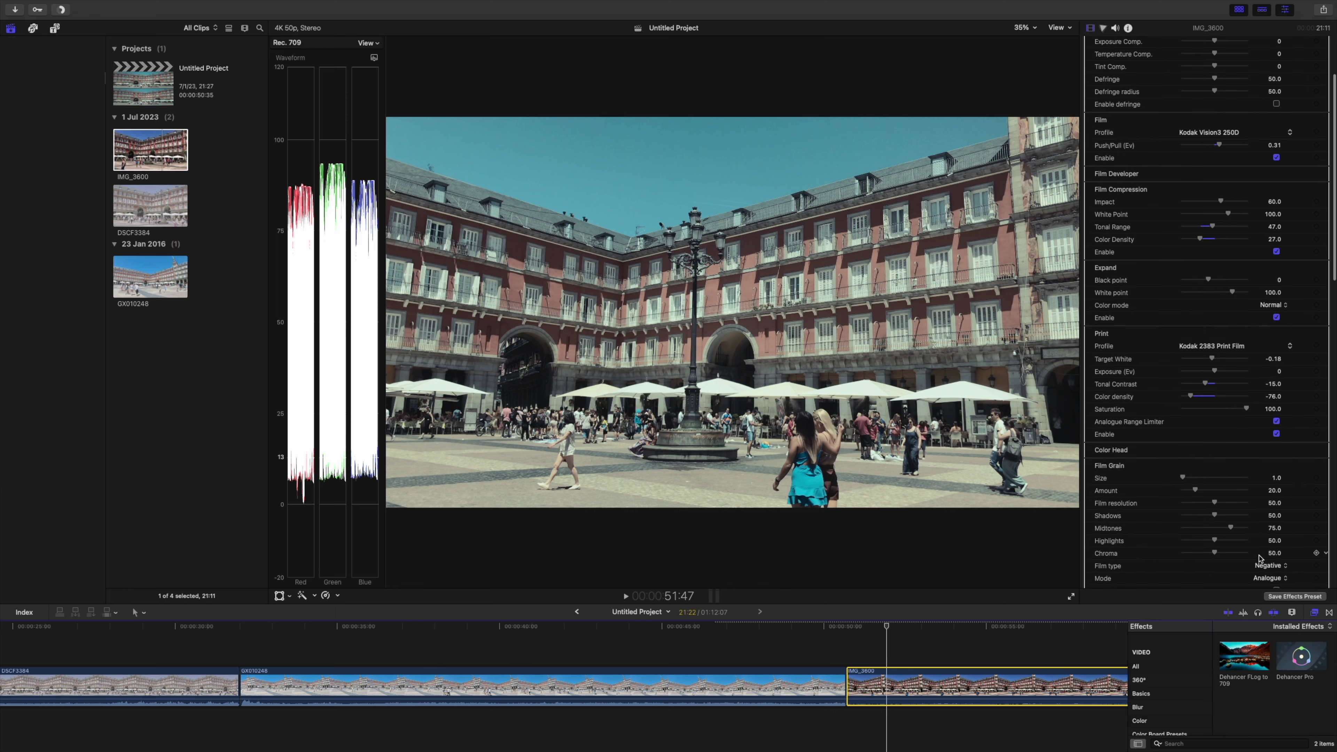
pyautogui.scroll(-4, 1259, 558)
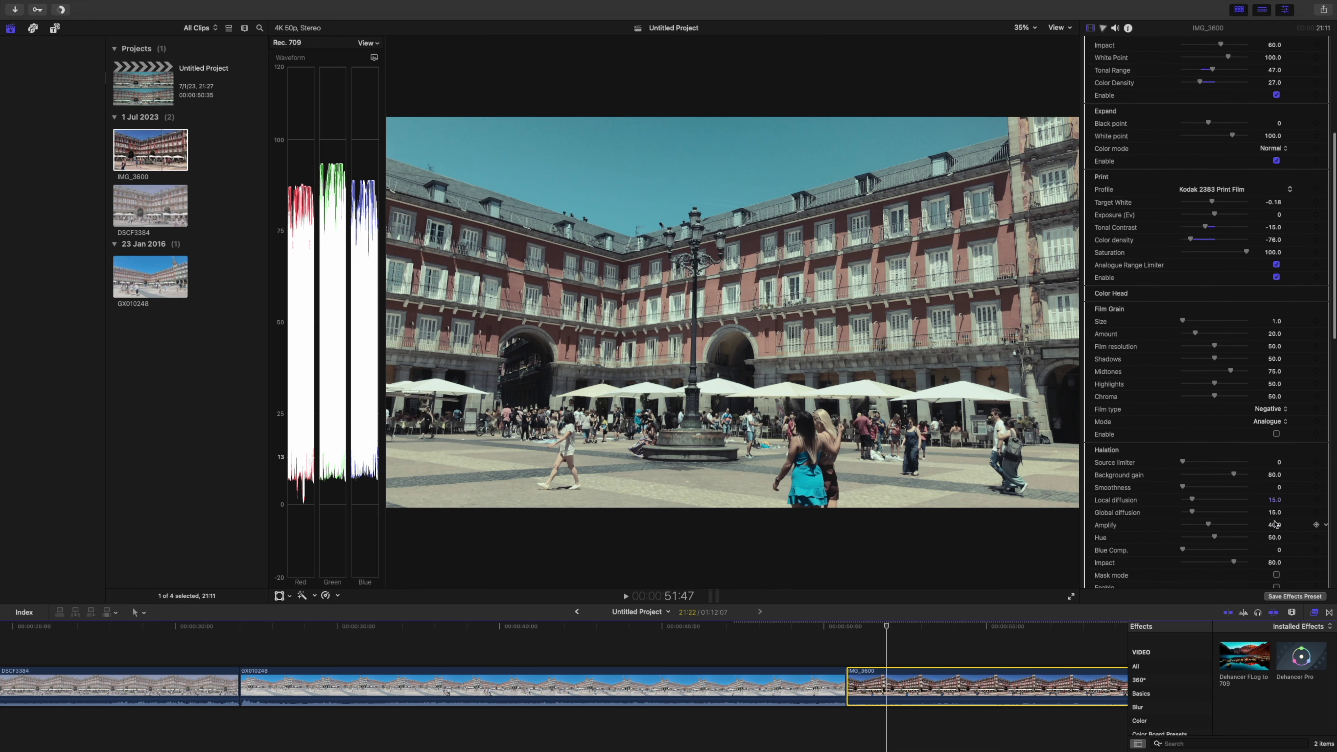
pyautogui.scroll(-2, 1273, 524)
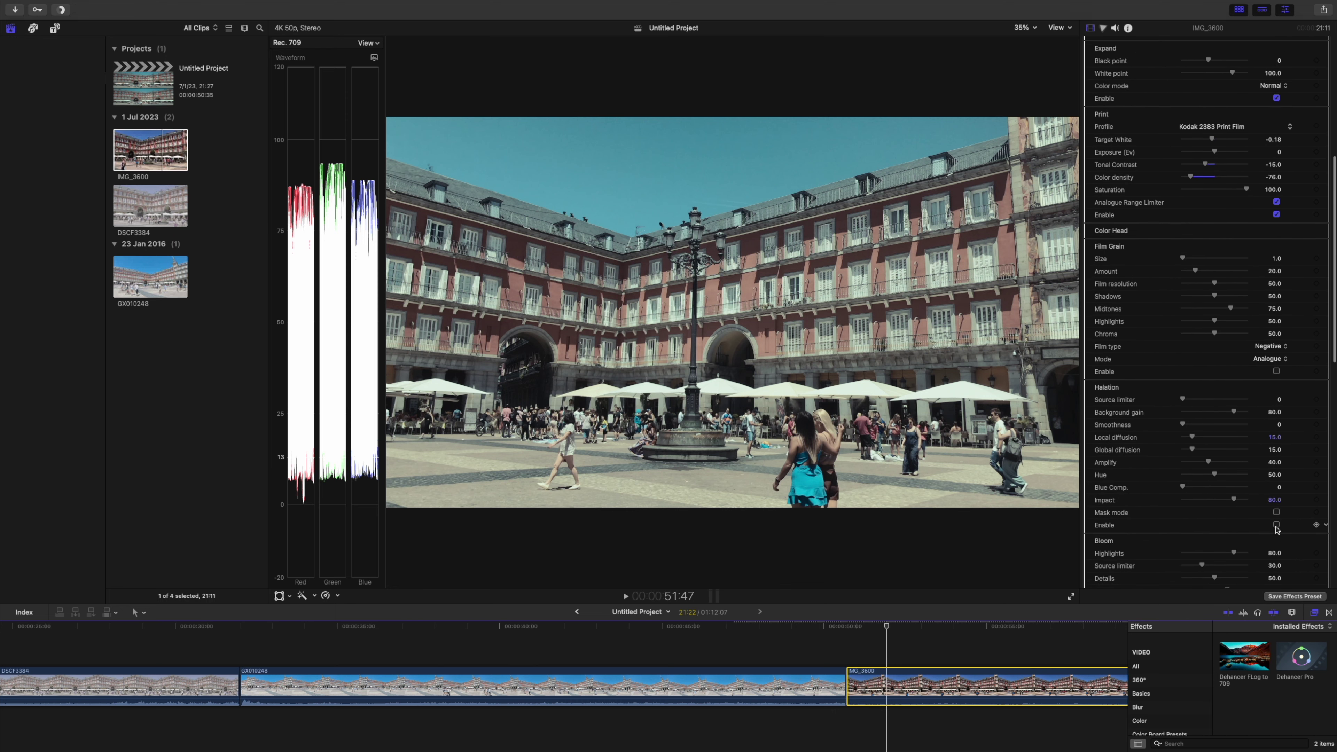
pyautogui.click(1275, 524)
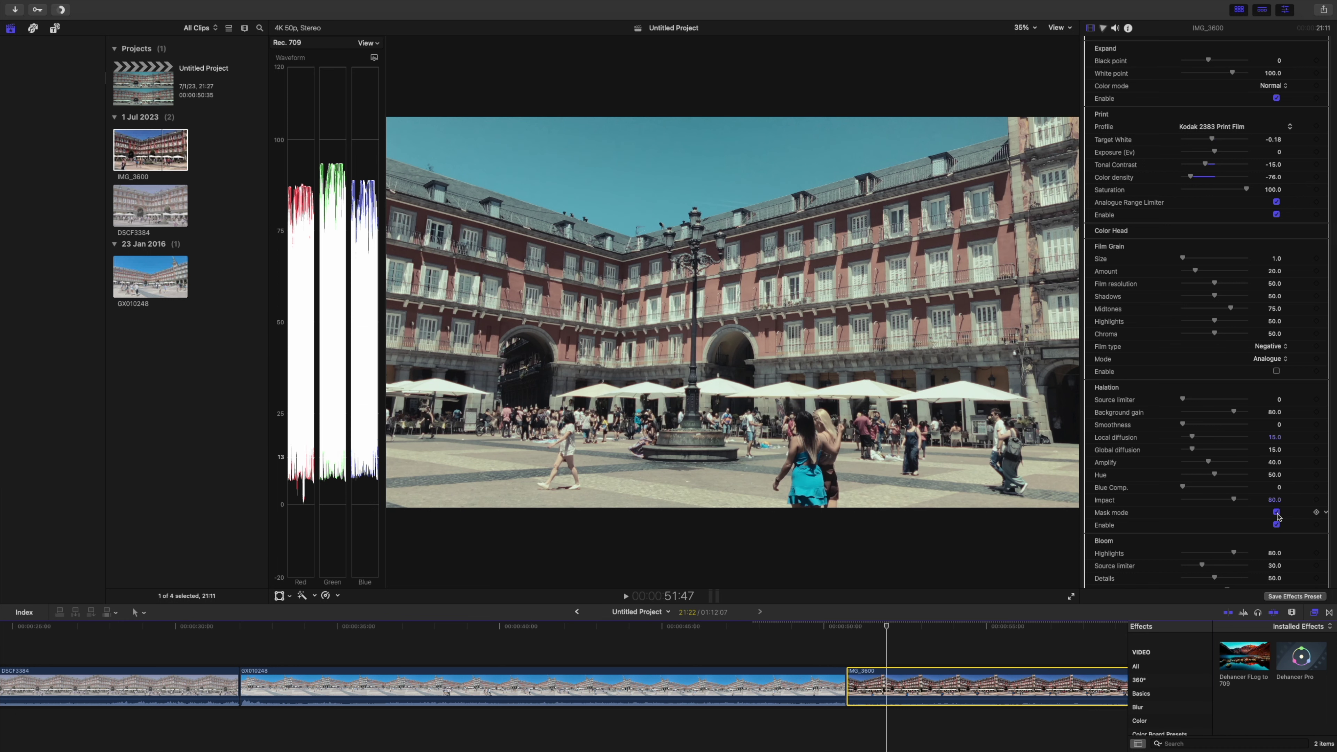
pyautogui.click(1276, 513)
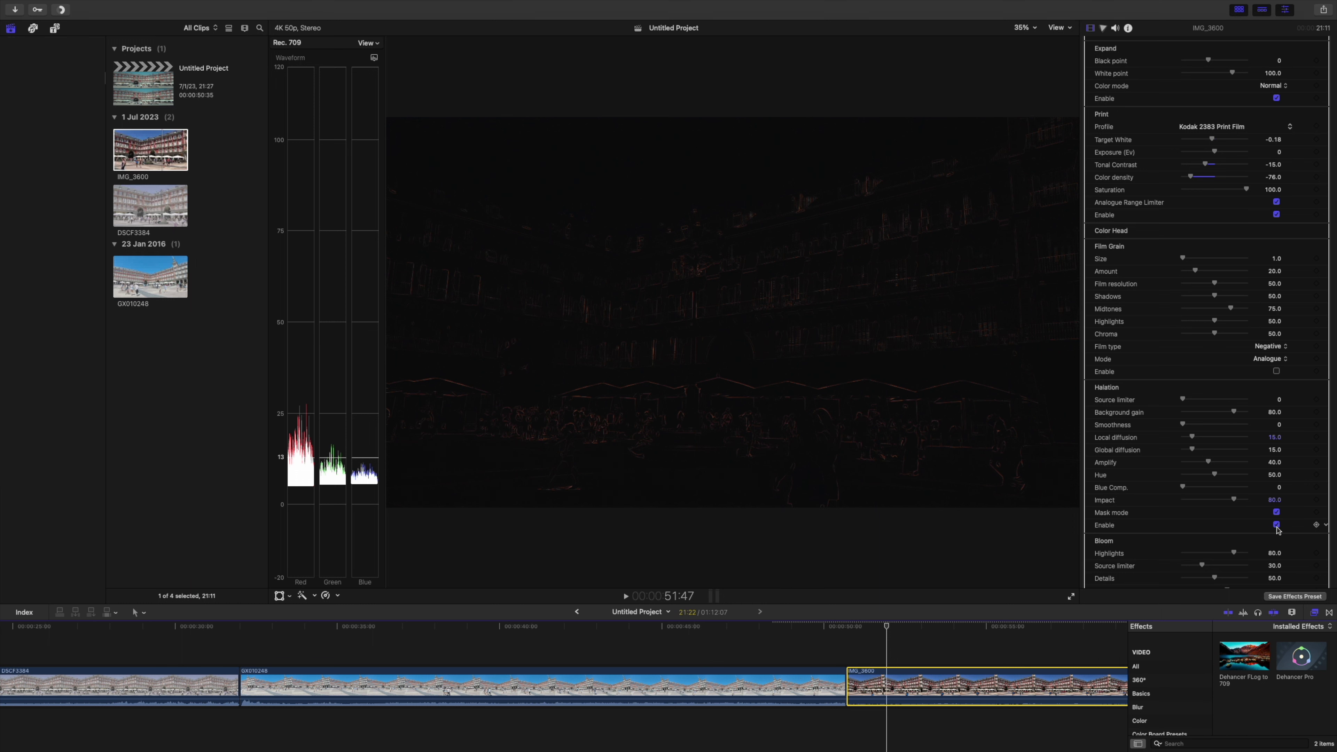
pyautogui.click(1276, 513)
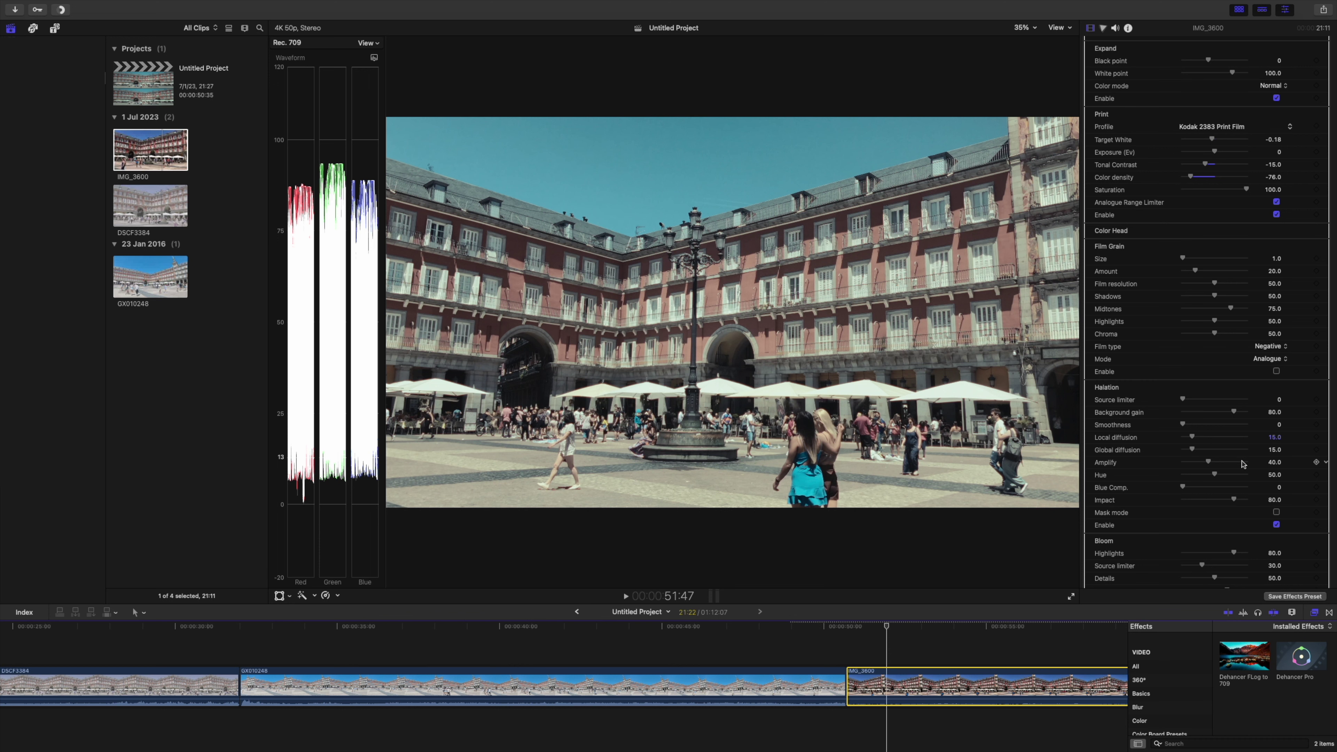
pyautogui.click(1219, 430)
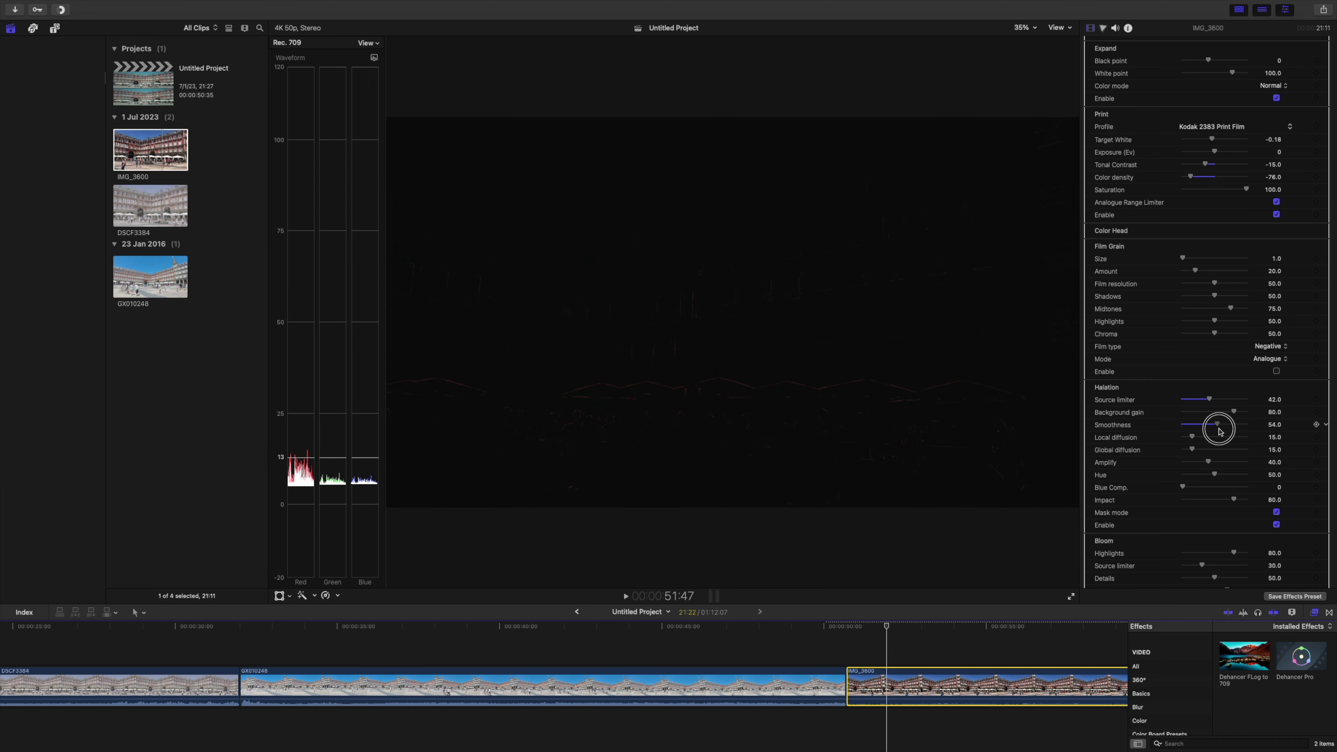
pyautogui.moveTo(1218, 431); pyautogui.dragTo(1193, 442)
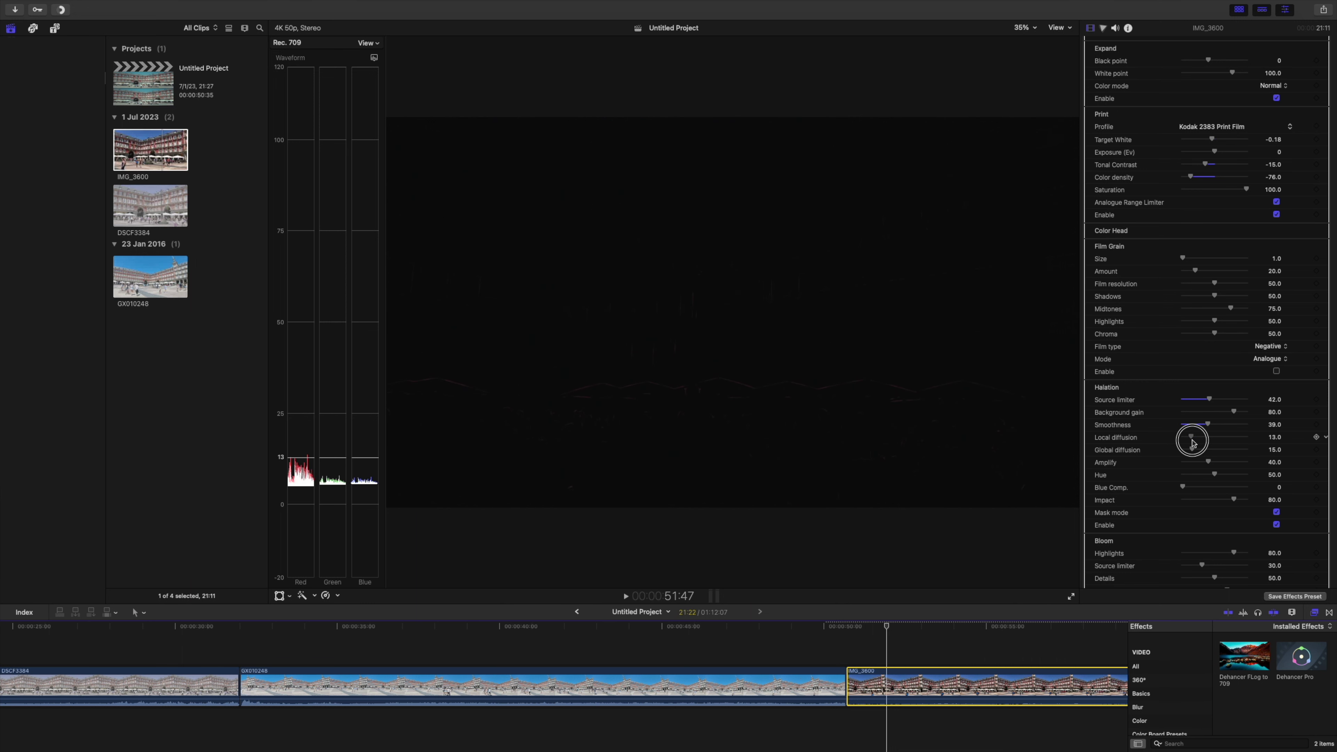
pyautogui.click(1277, 512)
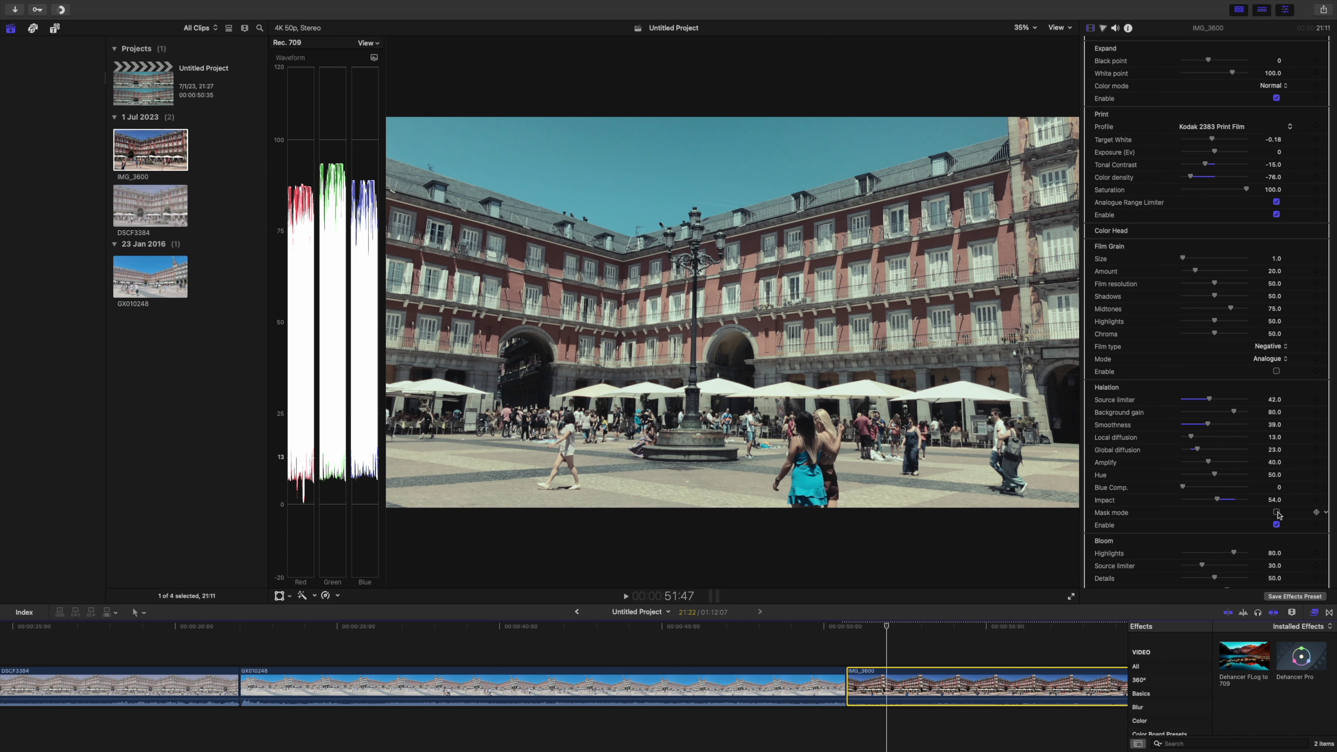
# Step: Enable Bloom and, viewing its mask, set impact to 51 and source limiter to 69
pyautogui.scroll(-4, 1279, 515)
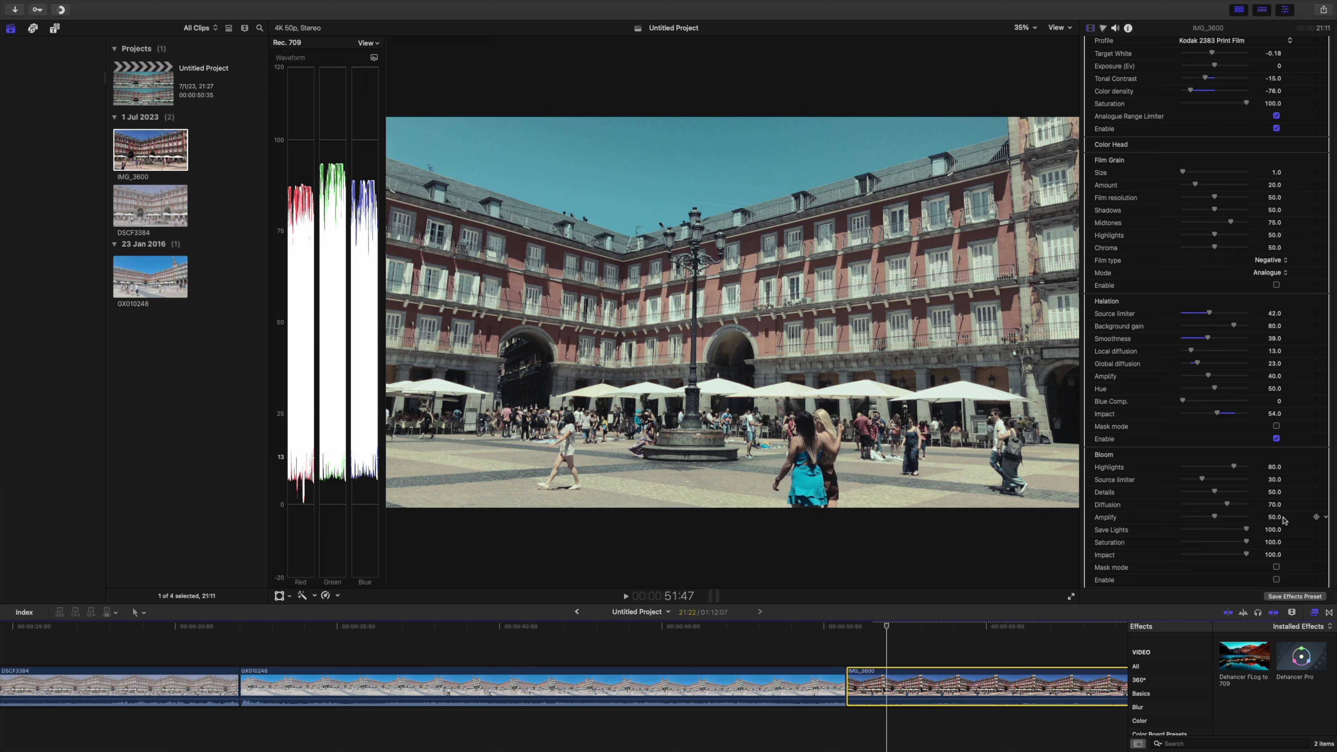
pyautogui.click(1276, 580)
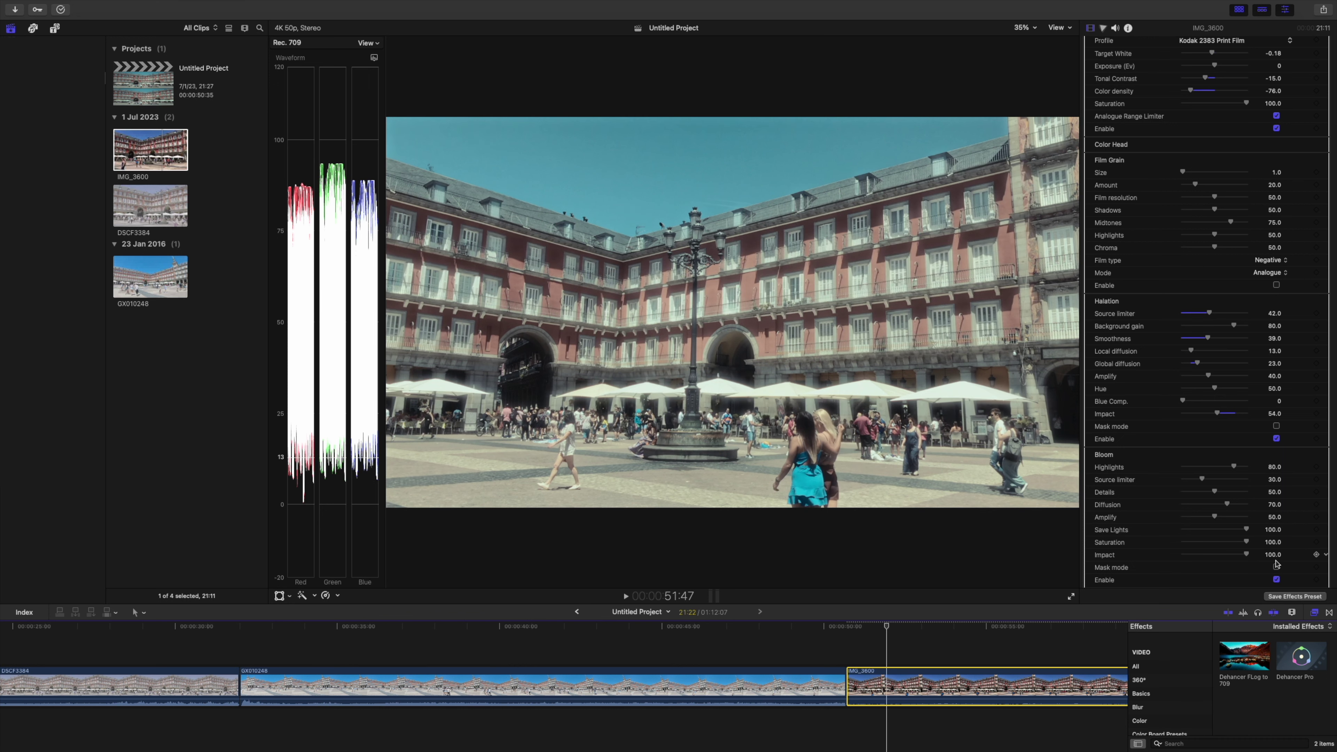
pyautogui.click(1276, 567)
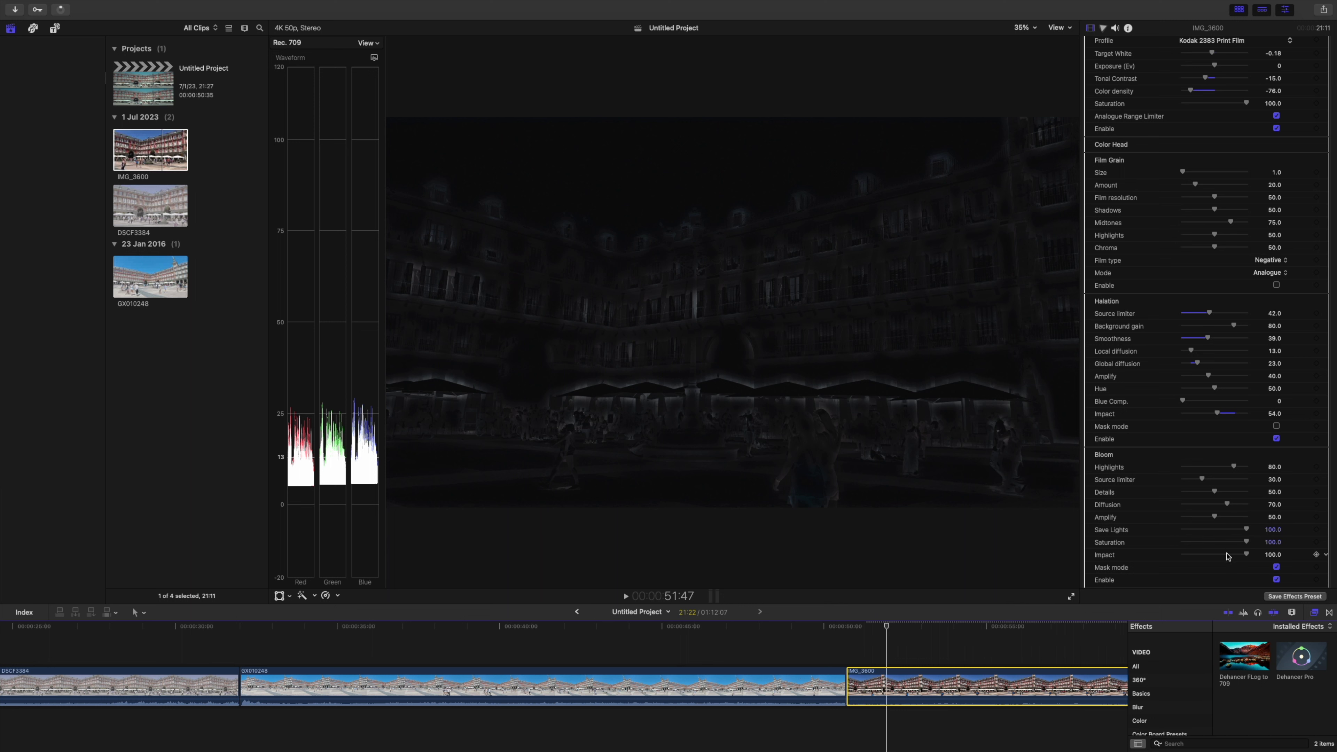
pyautogui.moveTo(1226, 556); pyautogui.dragTo(1215, 555)
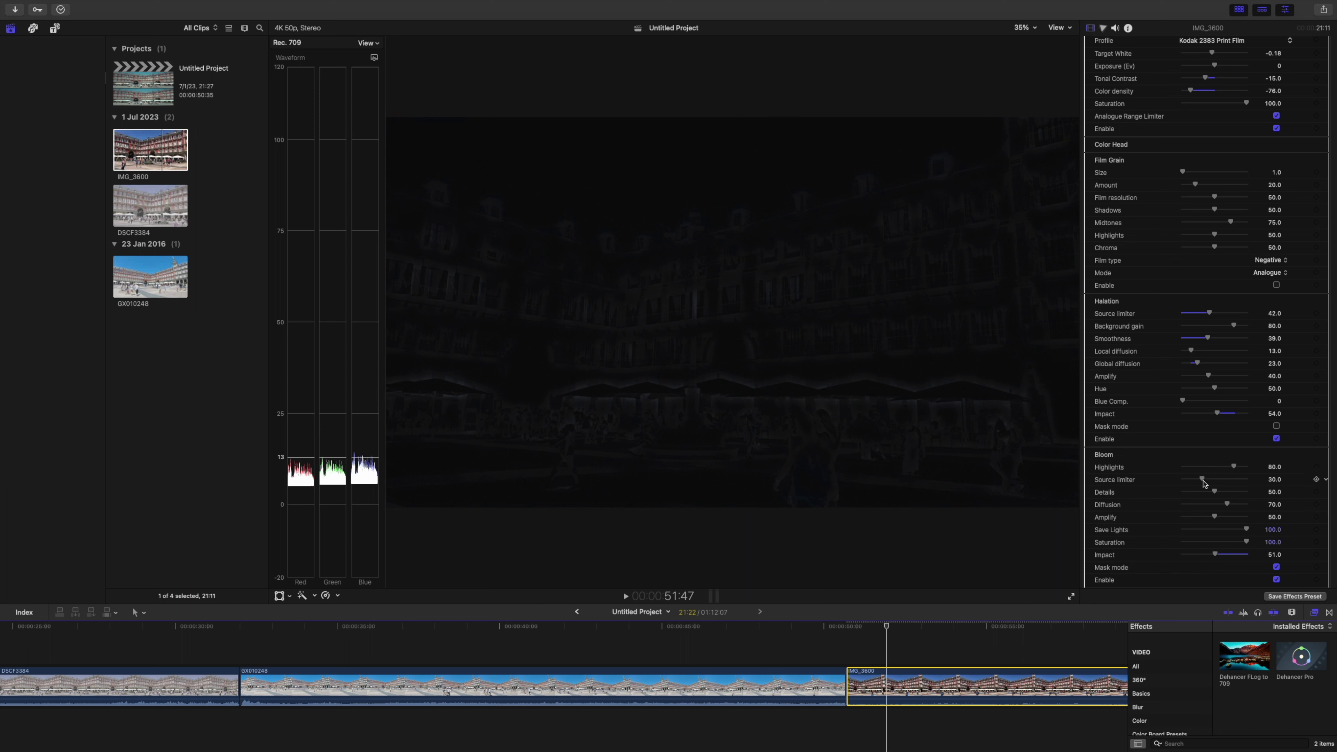
pyautogui.moveTo(1201, 479); pyautogui.dragTo(1230, 484)
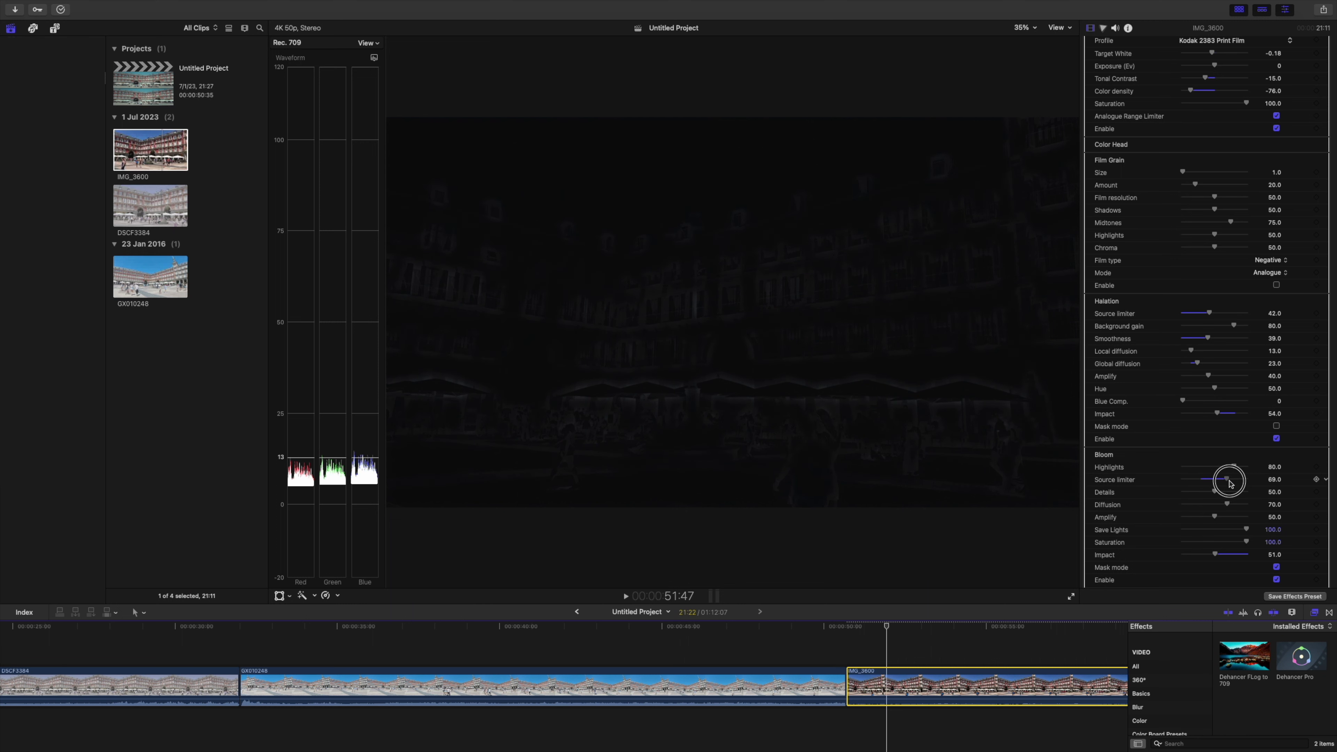